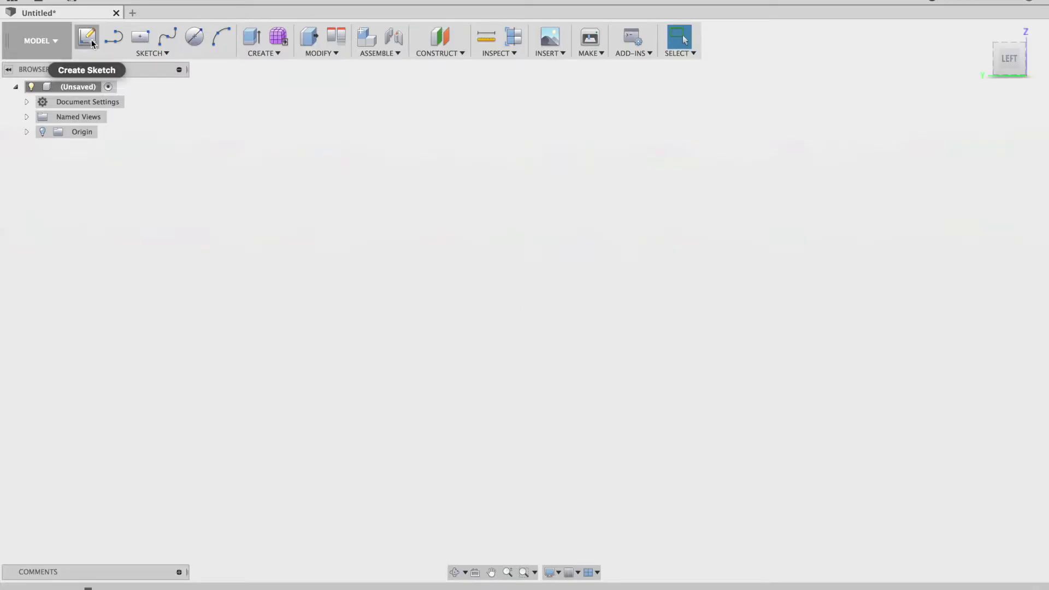
Step: Start a new sketch on the vertical origin plane that faces the left view
left_click(87, 38)
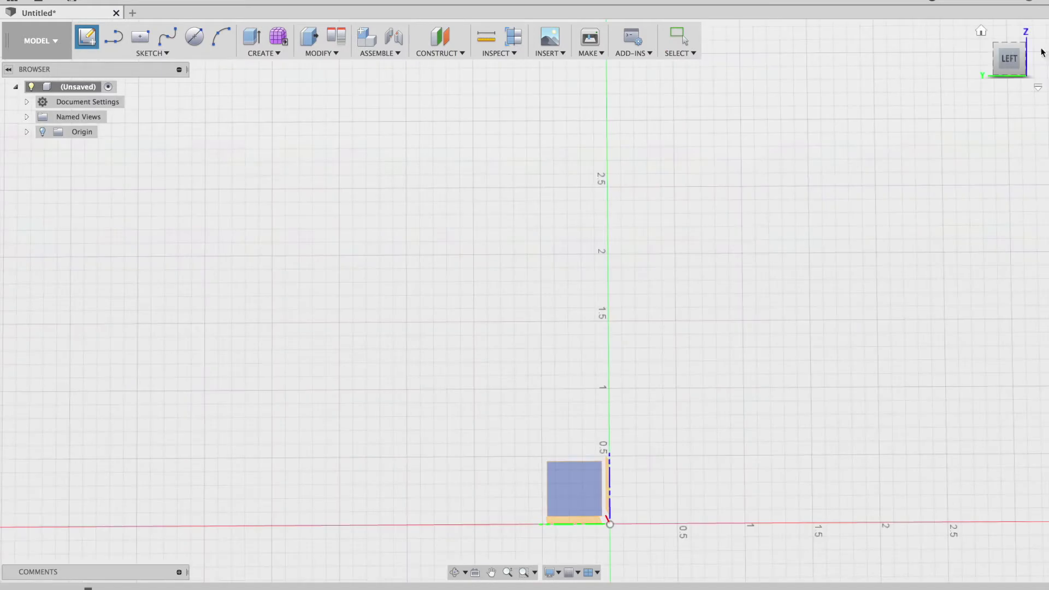
left_click(1011, 60)
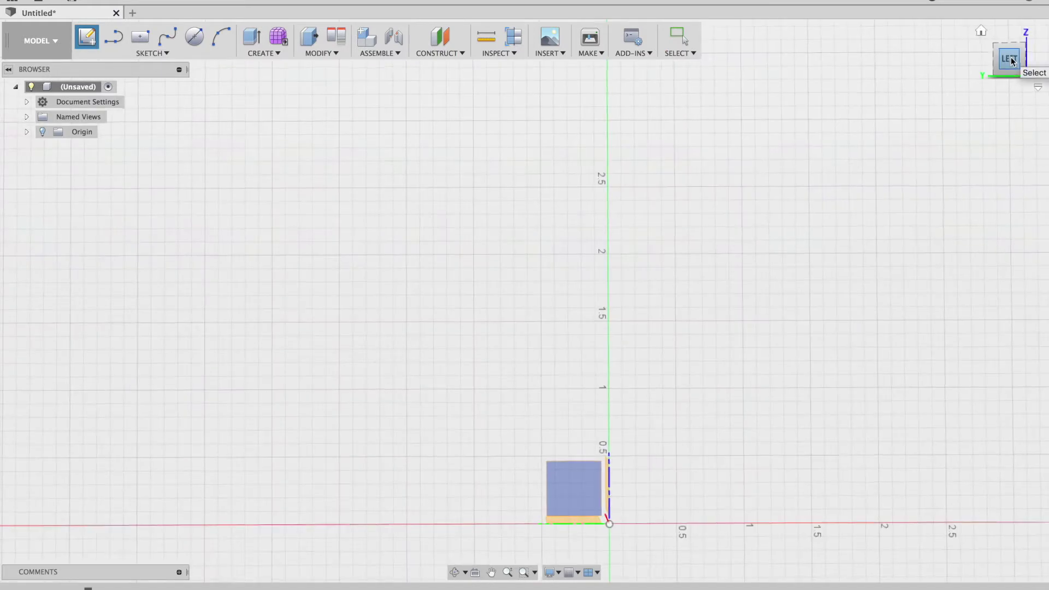
left_click(571, 483)
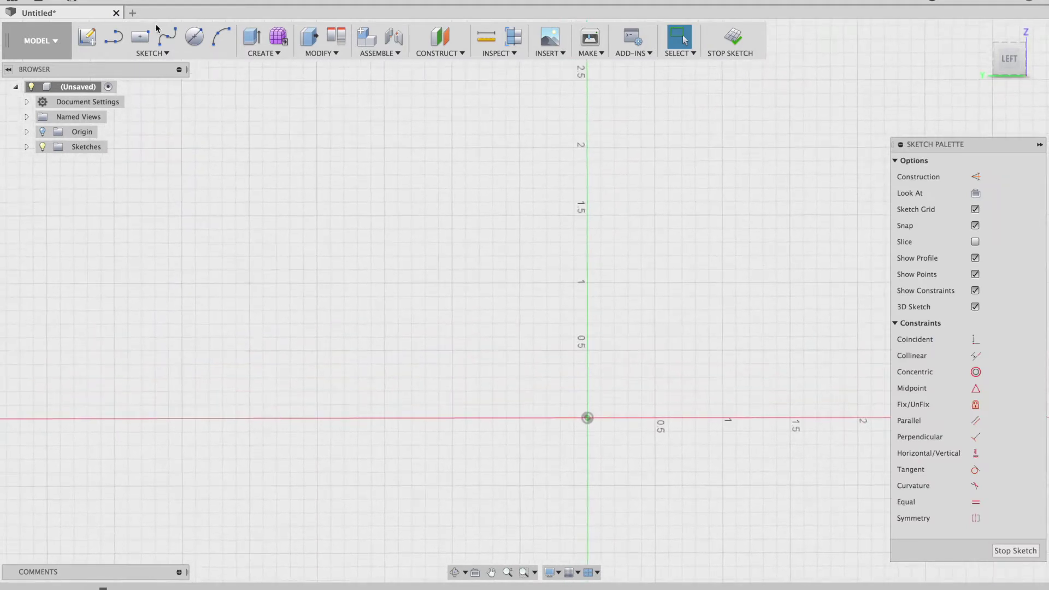
Step: Draw a 2 in horizontal base line from the origin along the red axis, toward the green Y axis direction
left_click(123, 49)
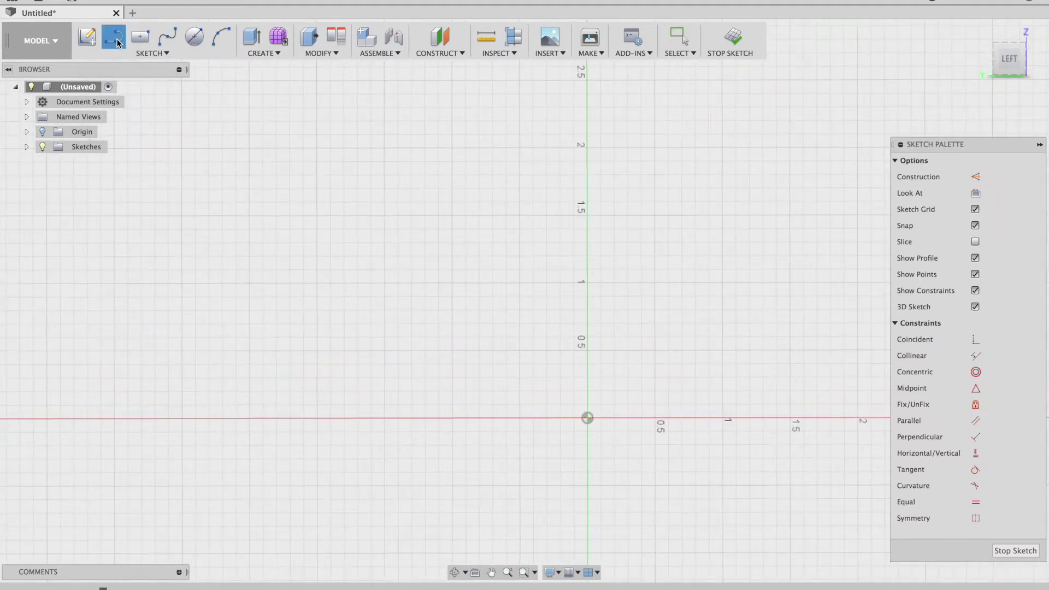
left_click(584, 419)
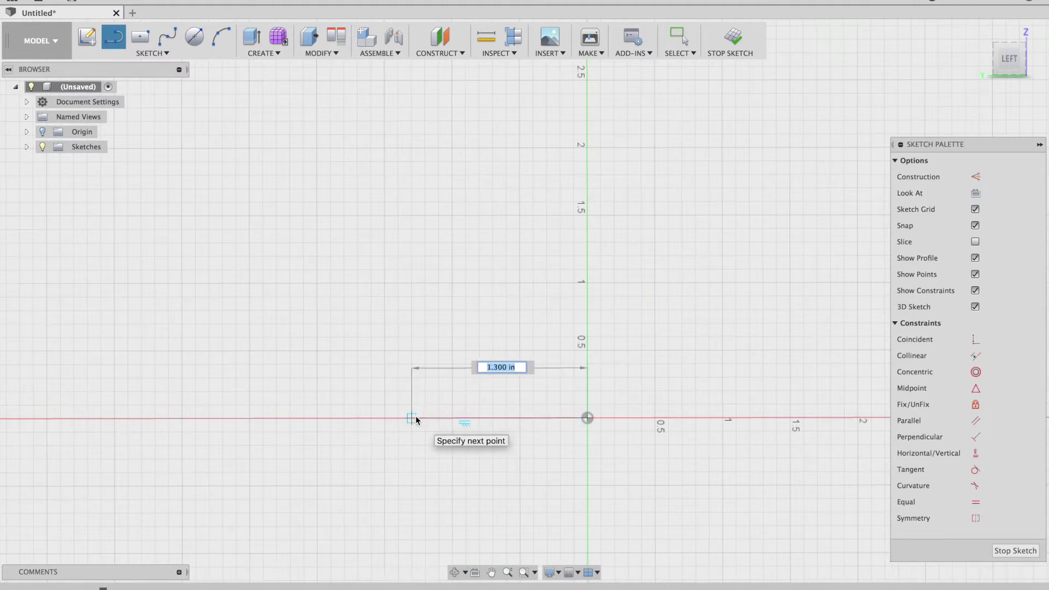
type("2")
key("Return")
key("Escape")
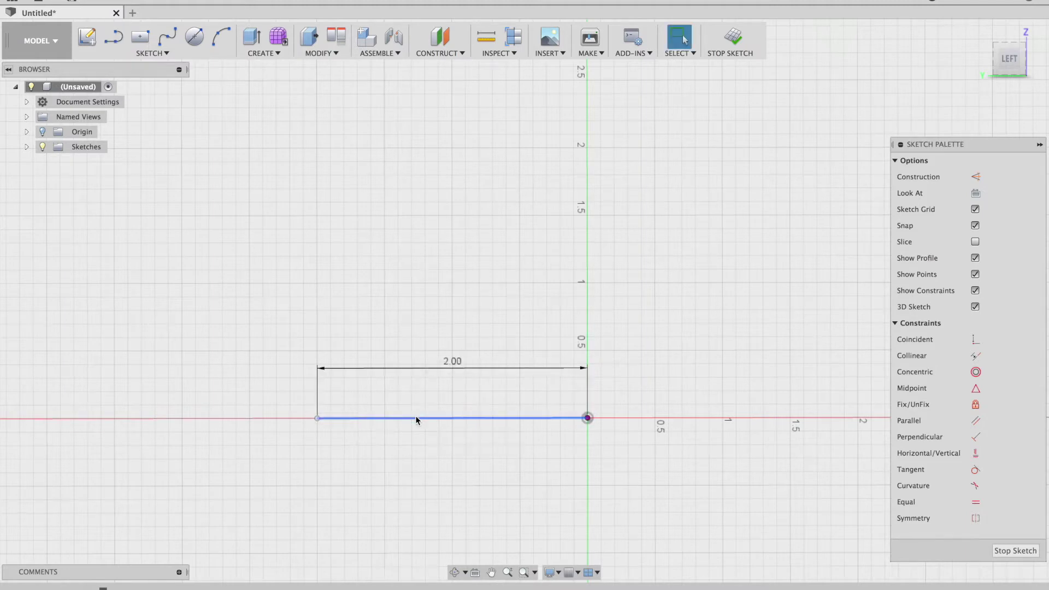
Step: Draw a 3.5 in line from the origin, leaning back over the base line at about 64.3 degrees
key("l")
middle_click_drag(588, 419, 589, 481)
left_click(589, 481)
scroll(419, 151, "up", 2)
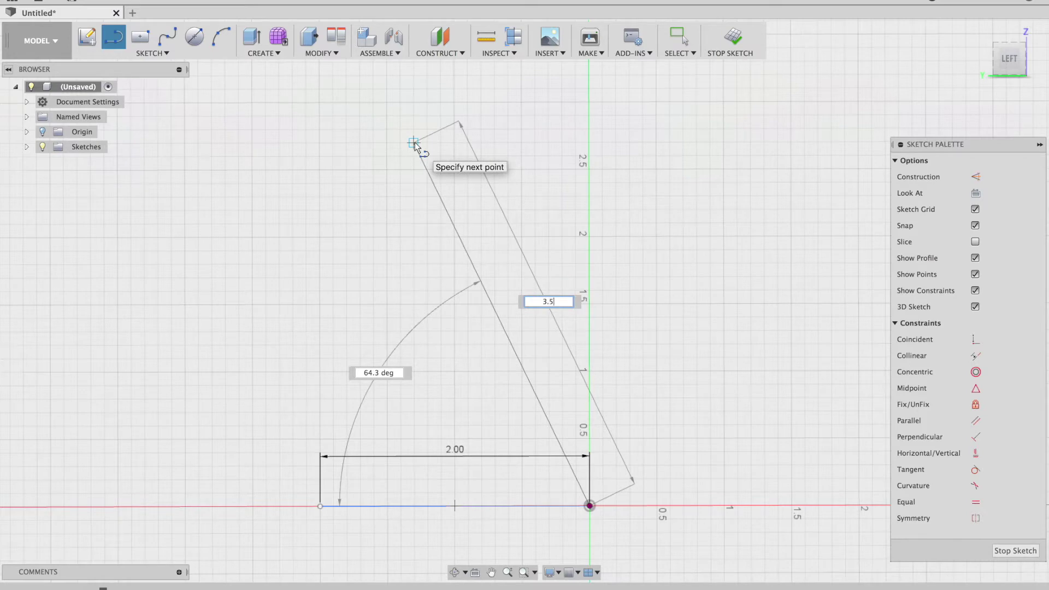
type("3.5")
key("Return")
key("Escape")
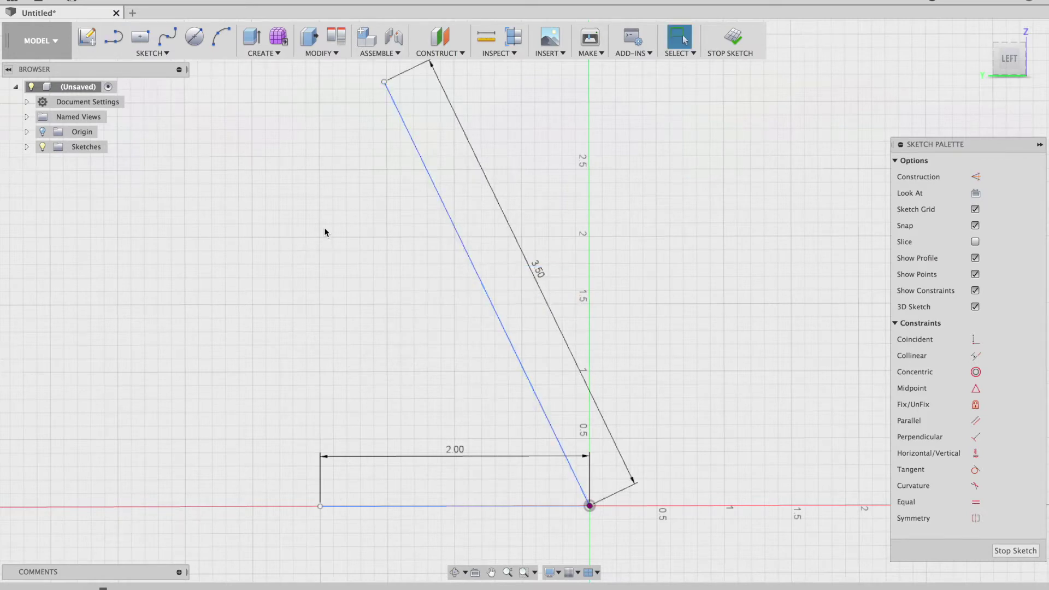
Step: Add a 0.2 in line perpendicular to the slanted line at its upper end, on the base side
key("l")
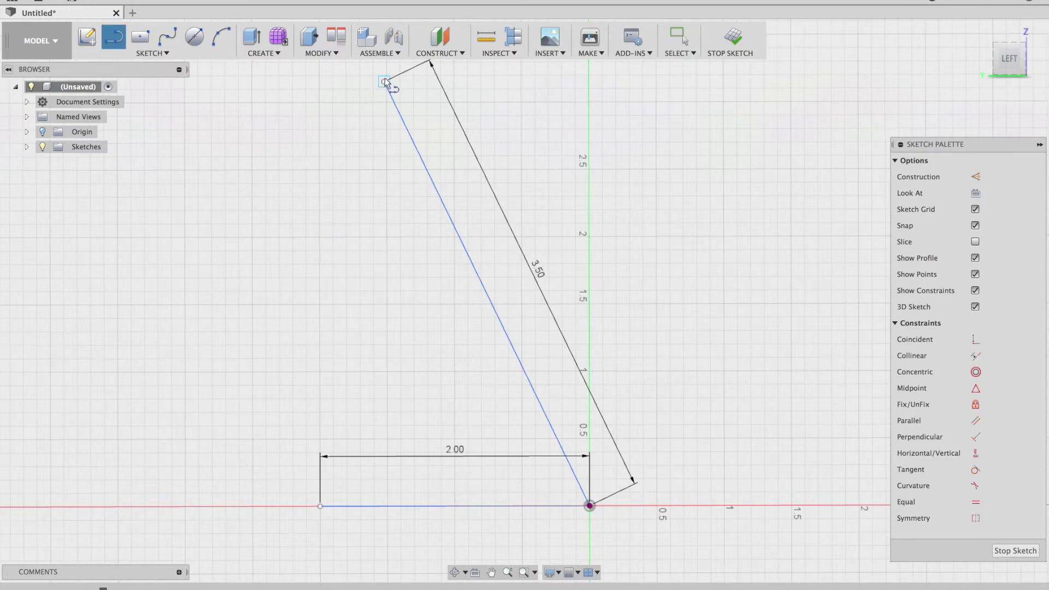
left_click(385, 82)
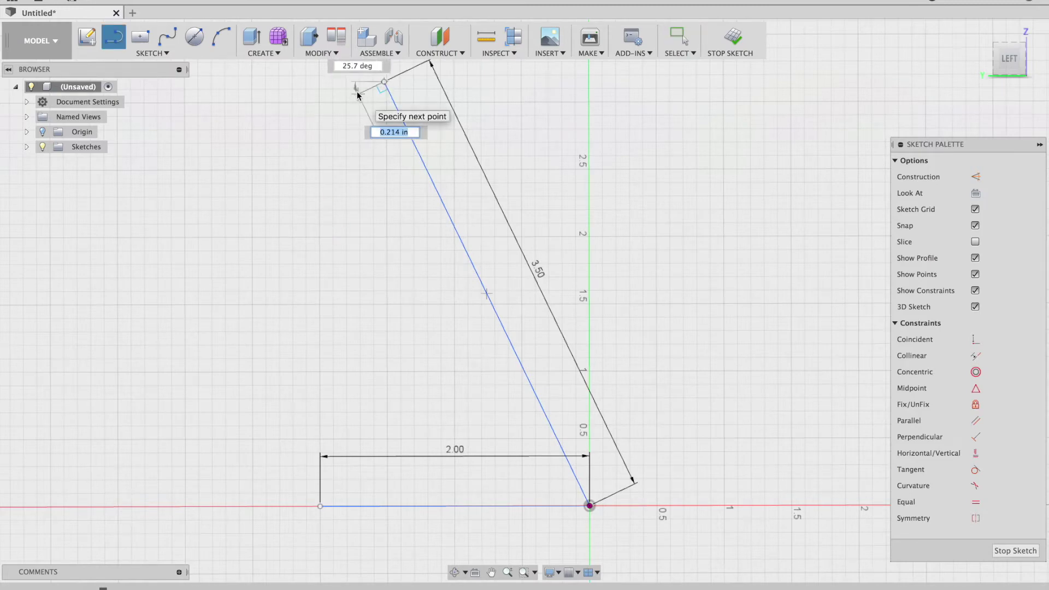
type("0.2")
key("Return")
key("Escape")
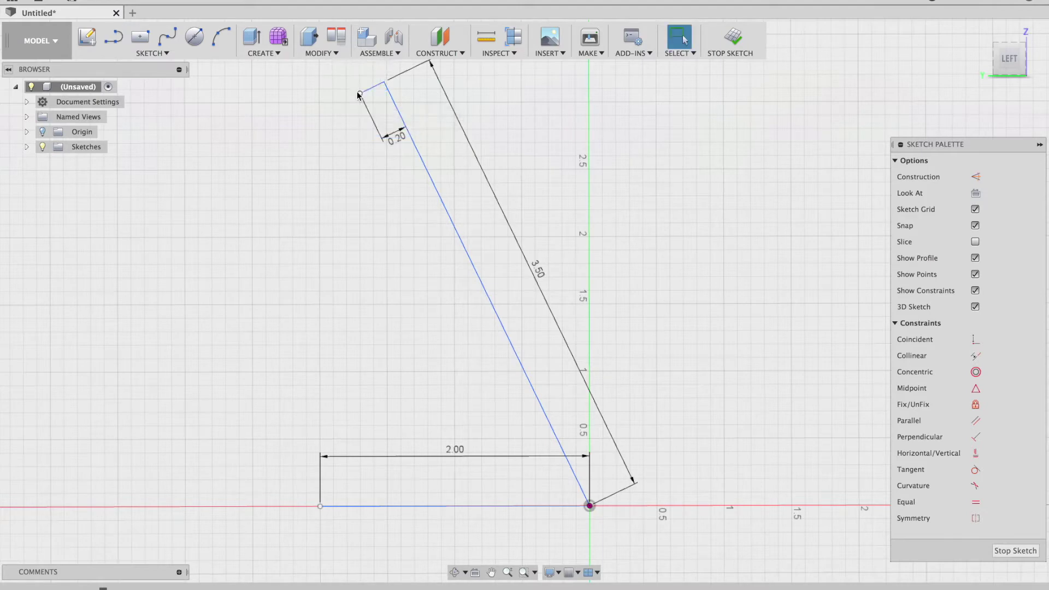
Step: Draw a line about 3.25 in long from the short end line, parallel to the slanted line, ending just above the base
key("l")
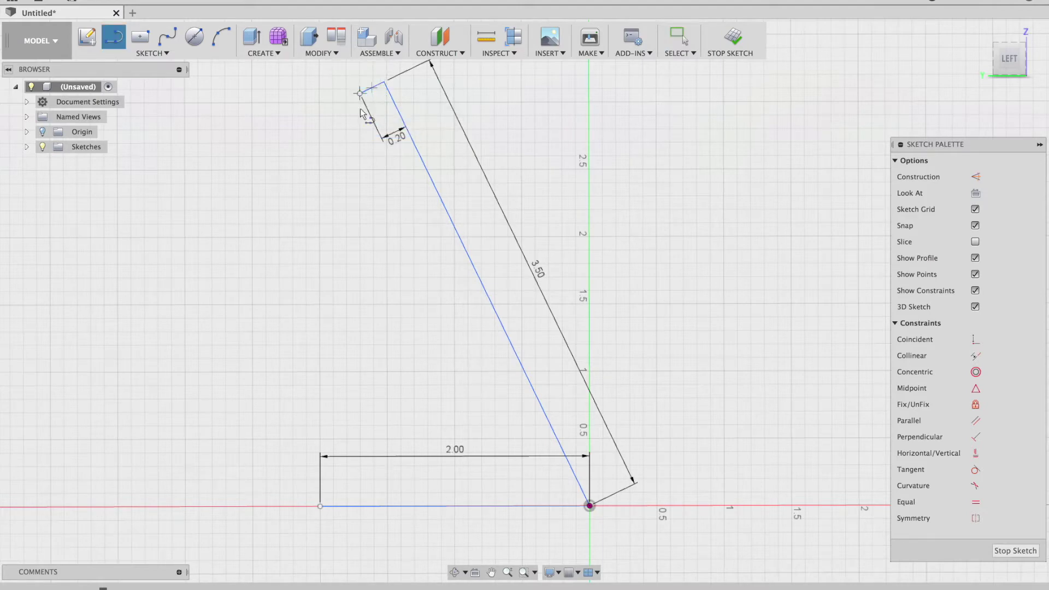
left_click(360, 109)
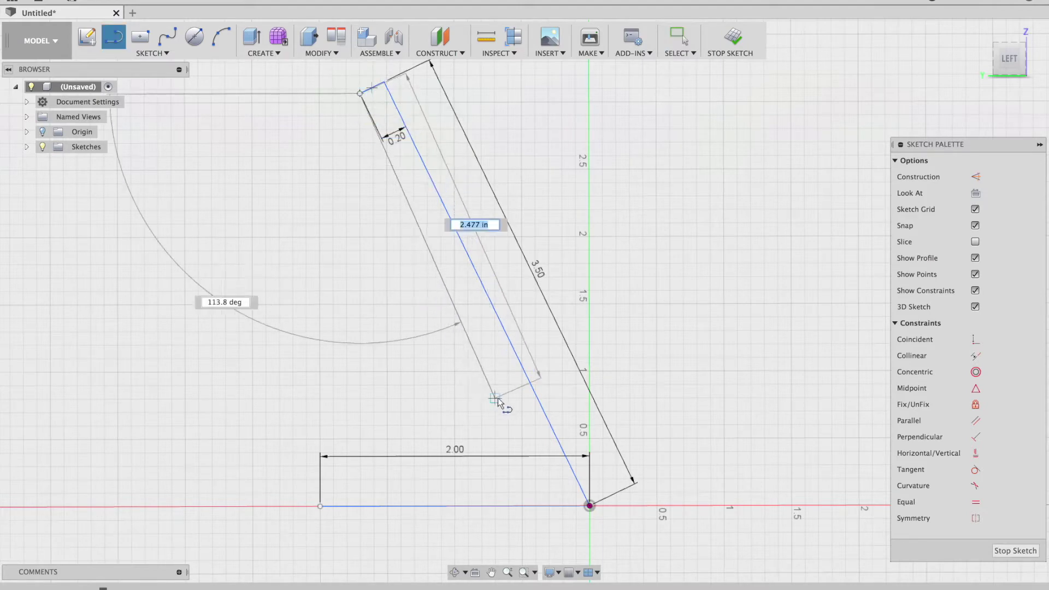
left_click(551, 487)
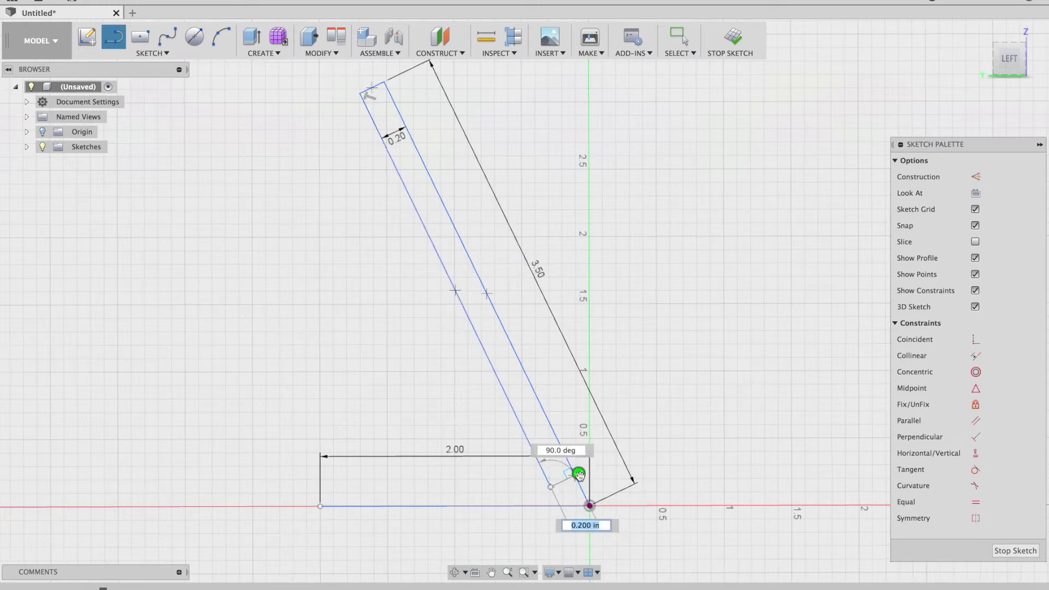
key("Escape")
Step: Close the base leg with a short vertical end line and a horizontal line running to the inner slanted line
left_click(320, 506)
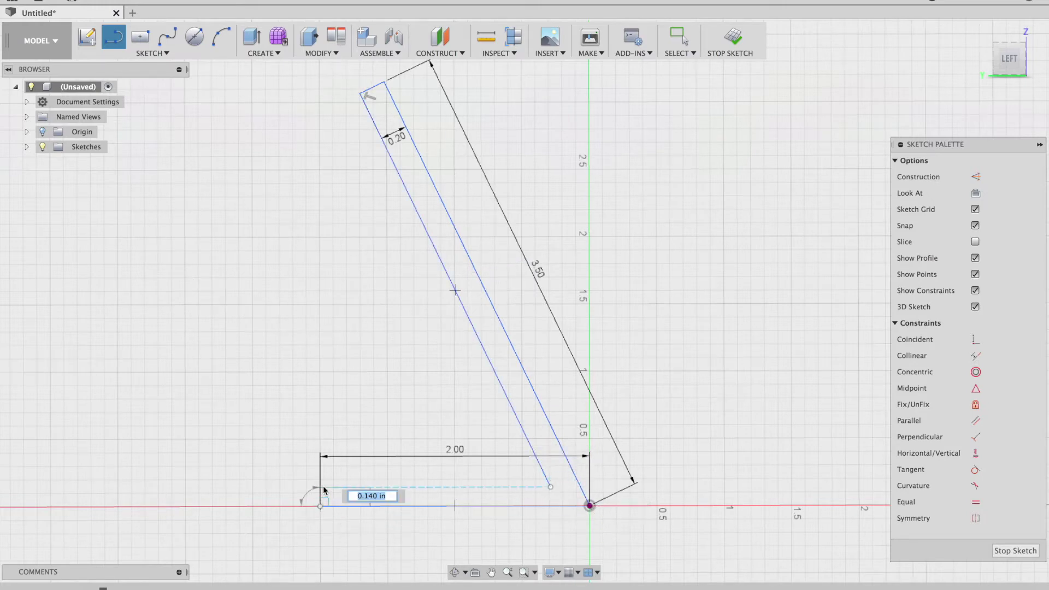
left_click(322, 481)
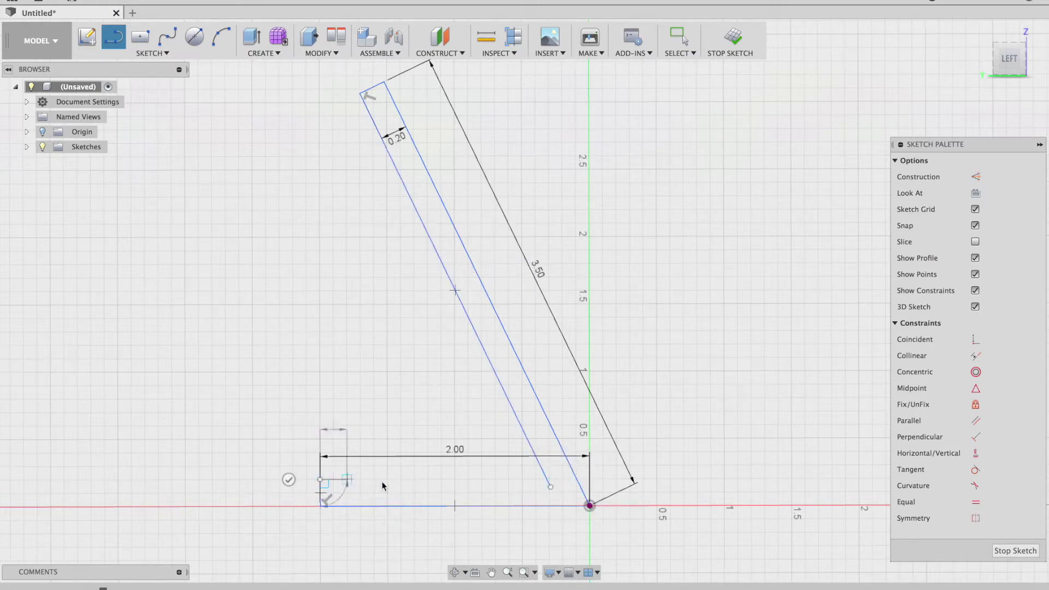
left_click(549, 481)
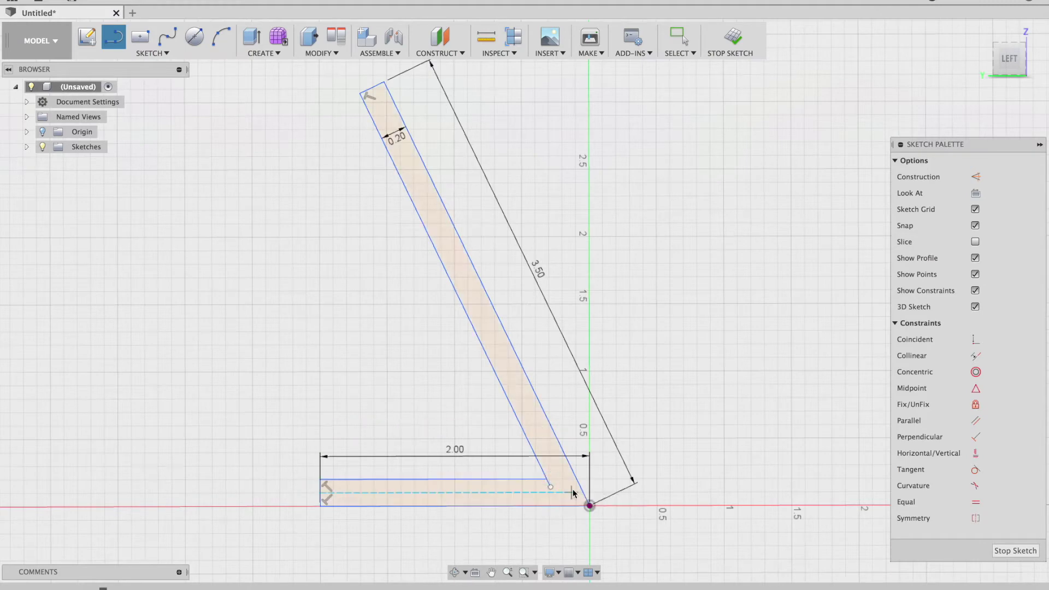
Step: Trim the leftover end of the inner slanted line below the top line of the base leg
left_click(158, 53)
left_click(125, 239)
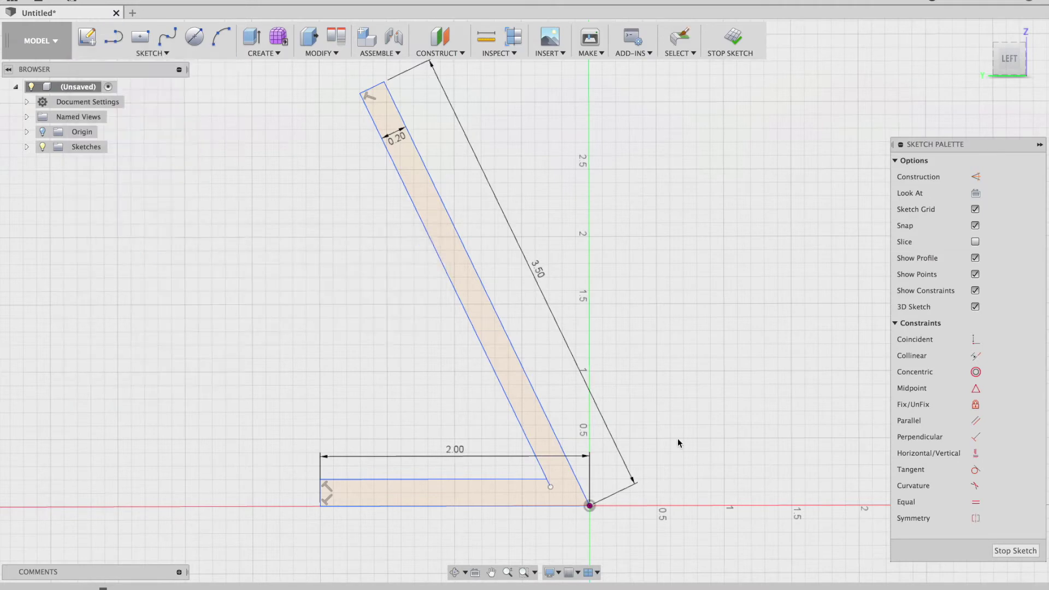
left_click(548, 484)
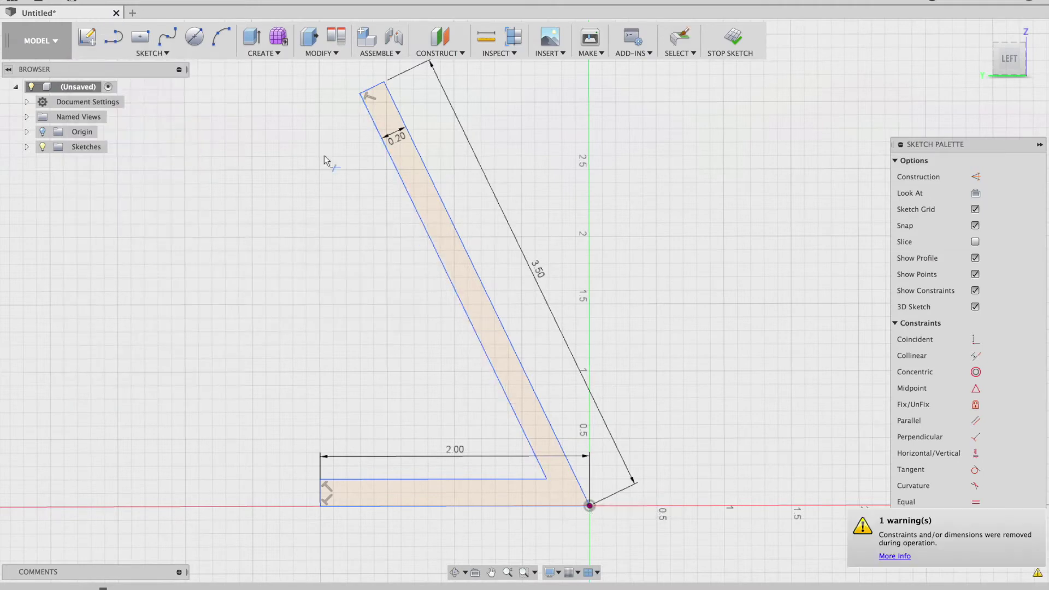
Step: Draw a 0.4 in line perpendicular to the front slanted edge, starting about a quarter of the way up, pointing outward
left_click(153, 53)
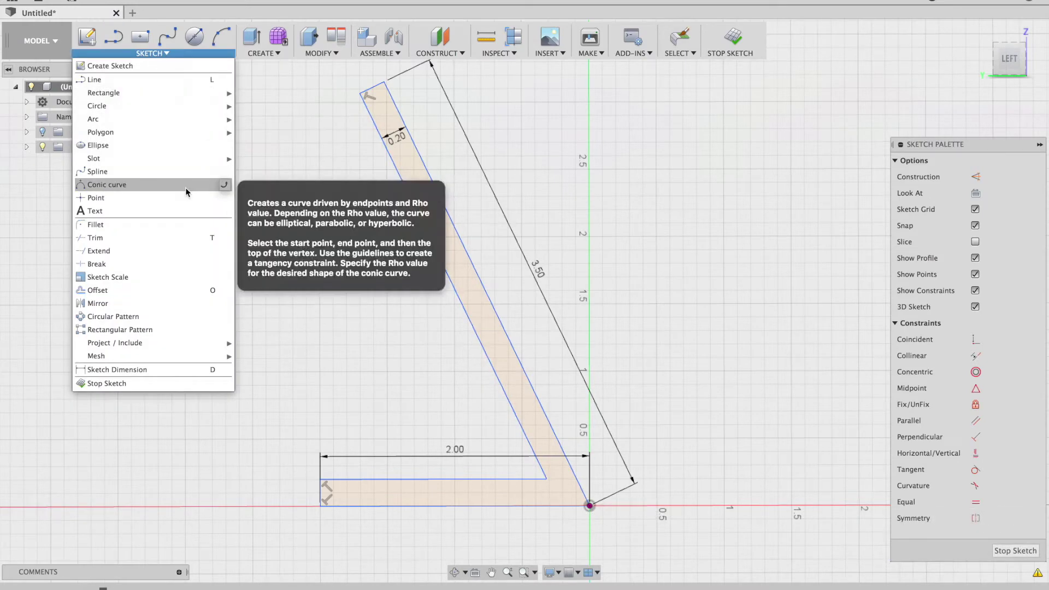
left_click(131, 80)
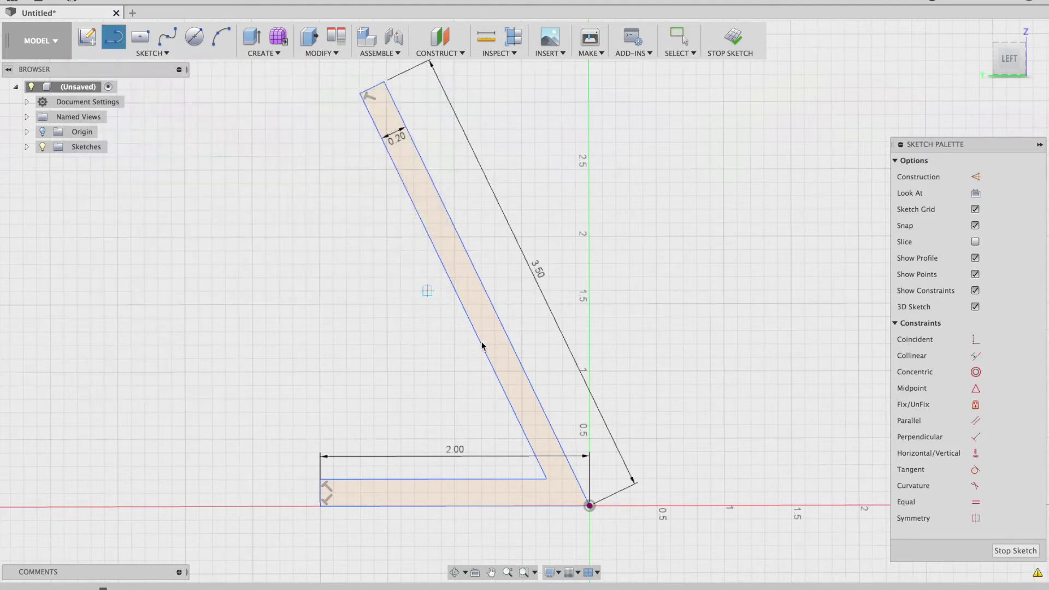
left_click(527, 375)
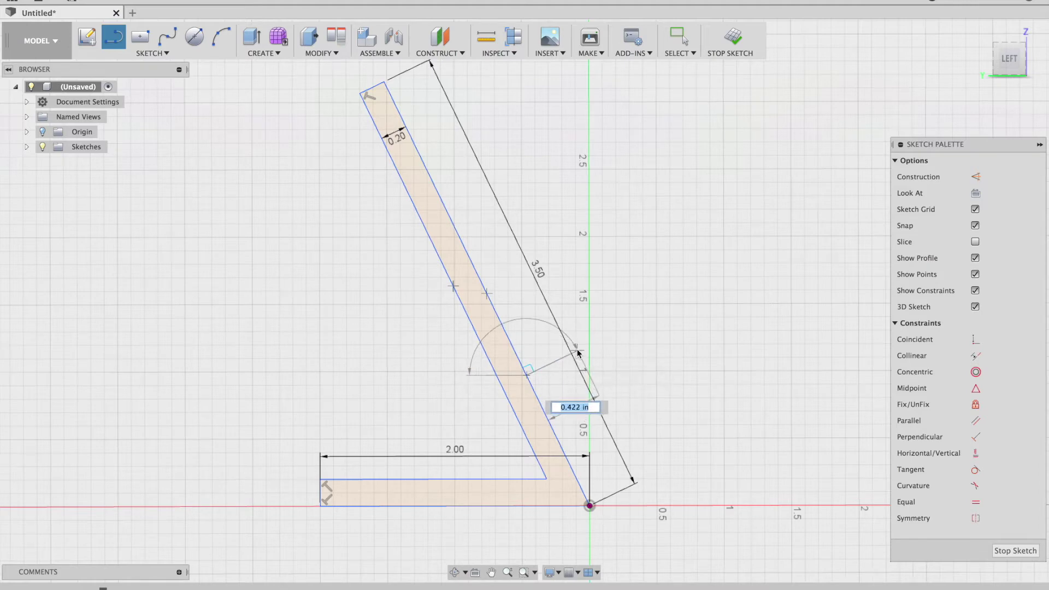
type("0.")
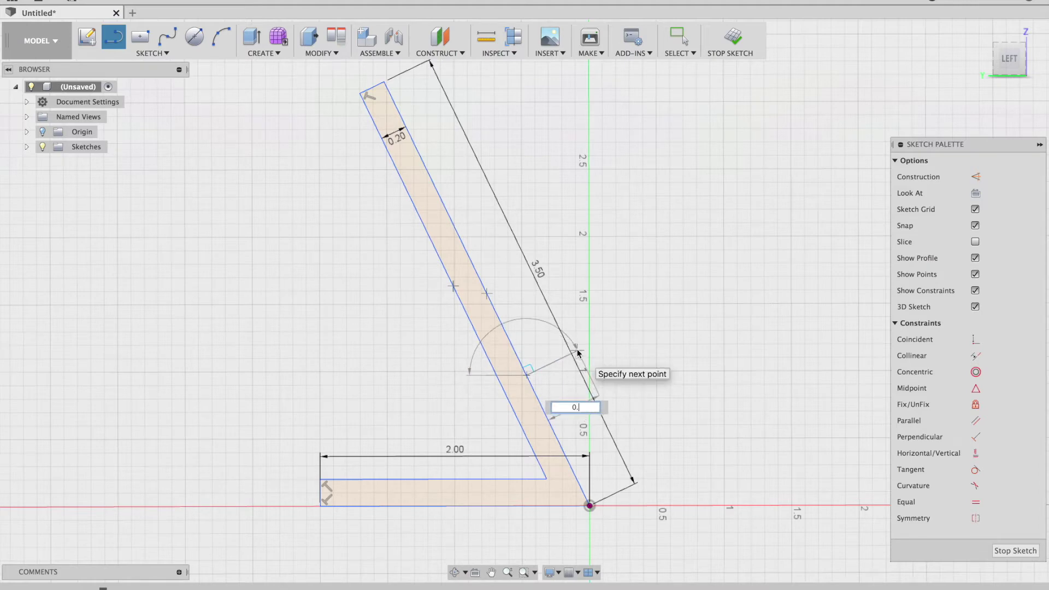
type("4")
key("Return")
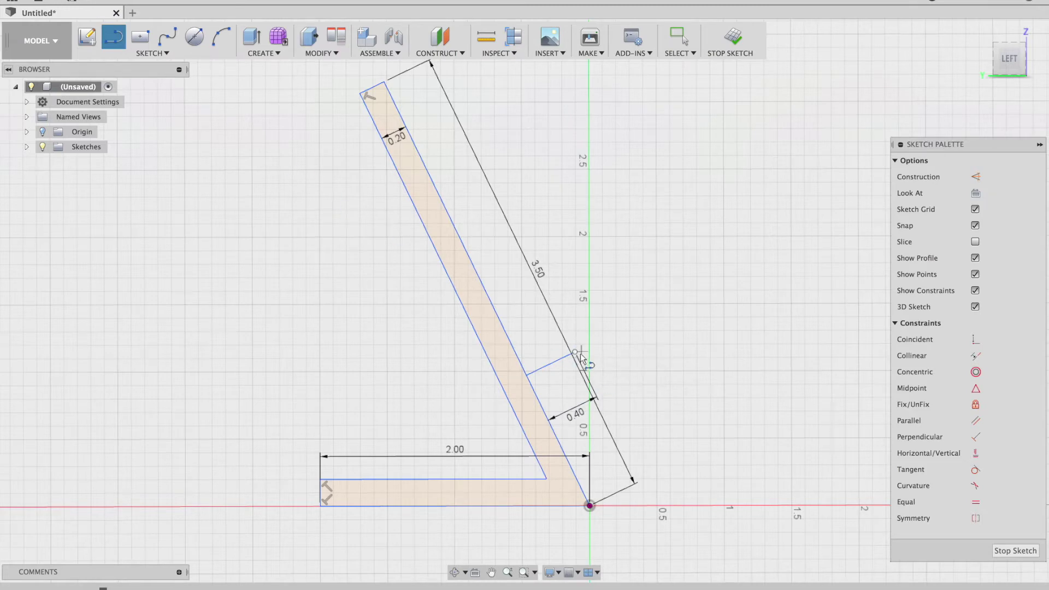
Step: Complete the square ledge with a 0.4 in side parallel to the slanted edge and a perpendicular closing line, and finish the sketch
left_click(576, 353)
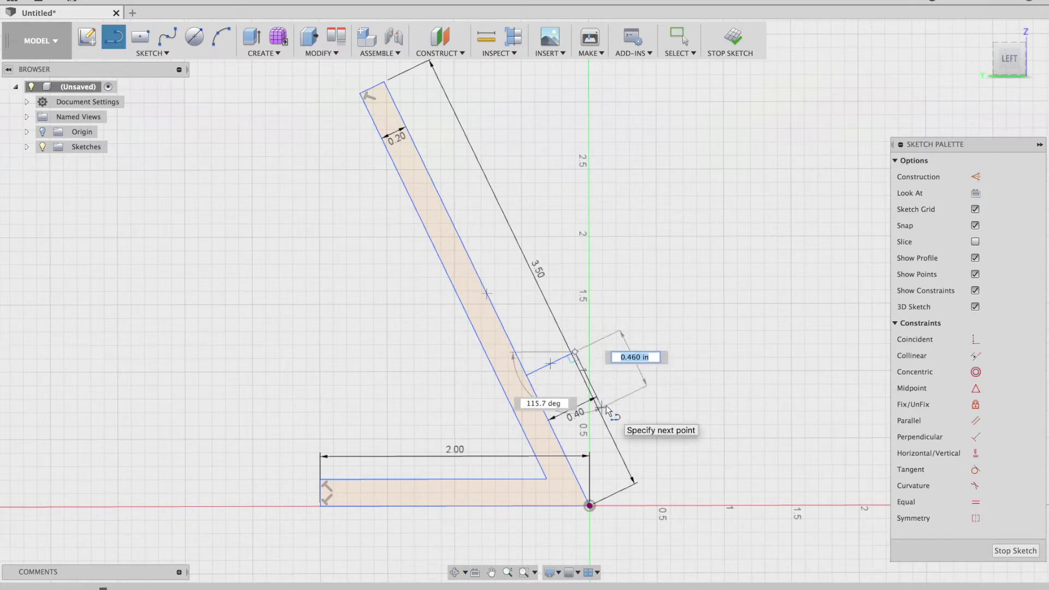
type("0.4")
key("Return")
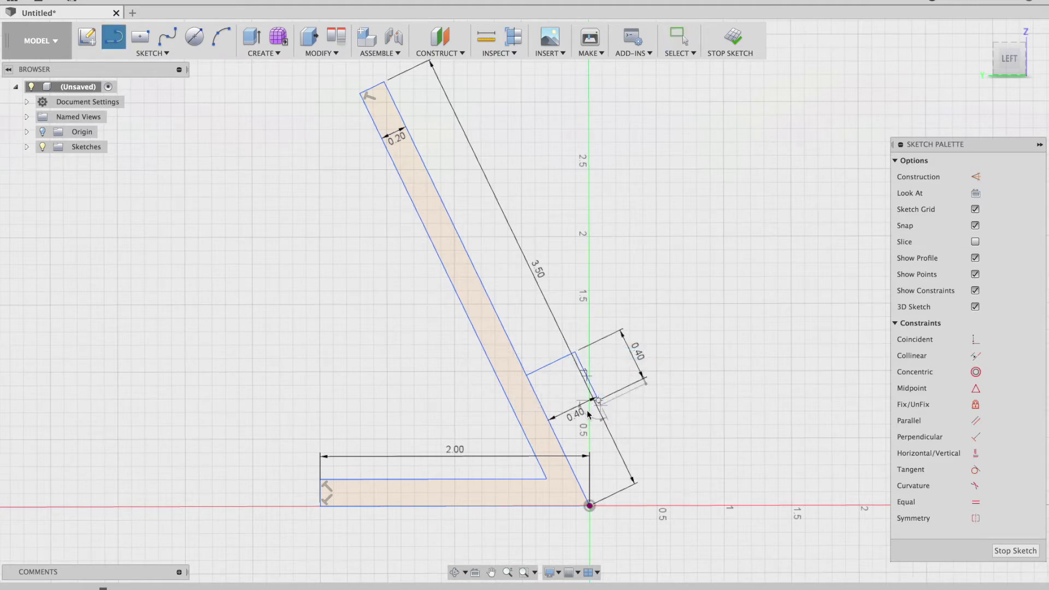
left_click(598, 400)
left_click(550, 422)
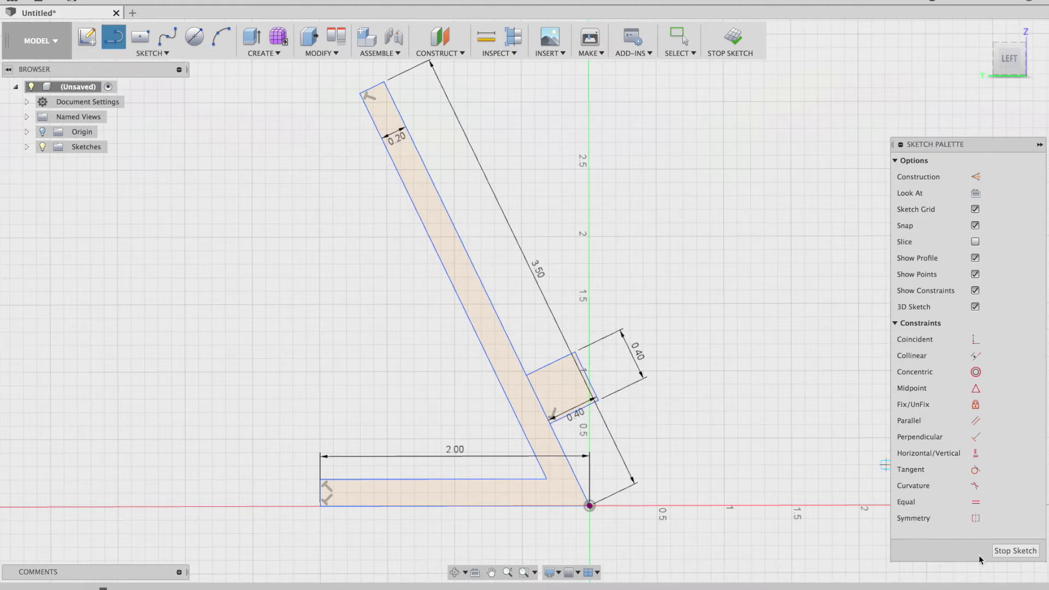
left_click(1008, 552)
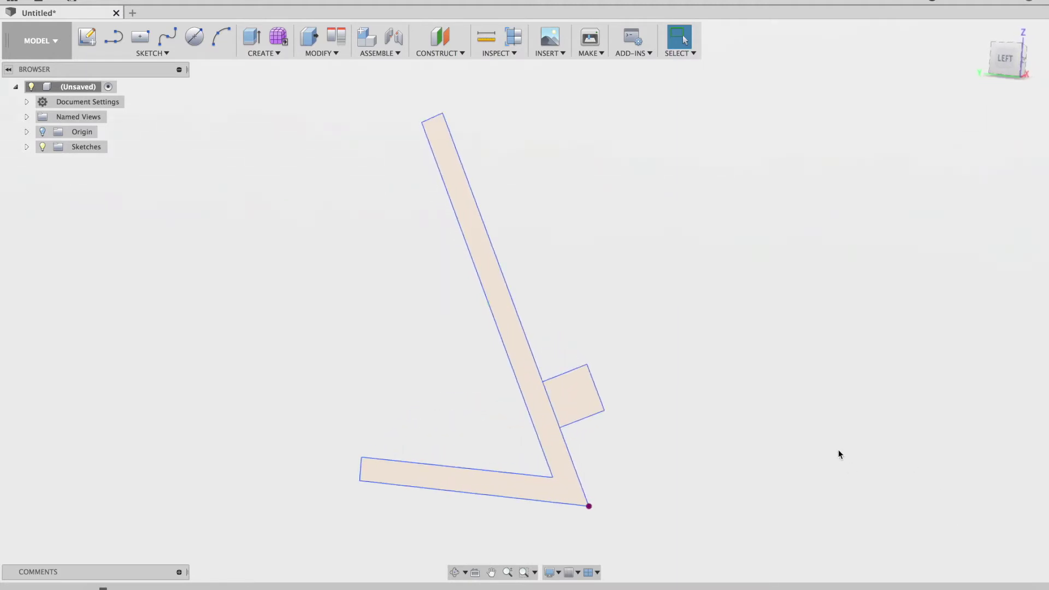
Step: Extrude the stand profile and the square ledge profile together 2 in to one side as a new body
left_click(264, 55)
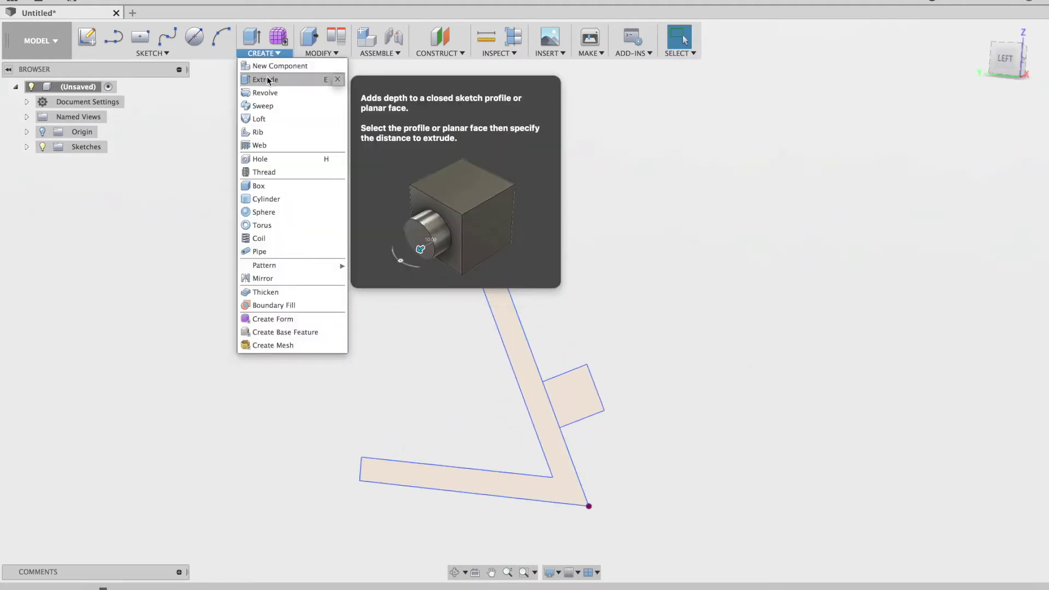
left_click(267, 79)
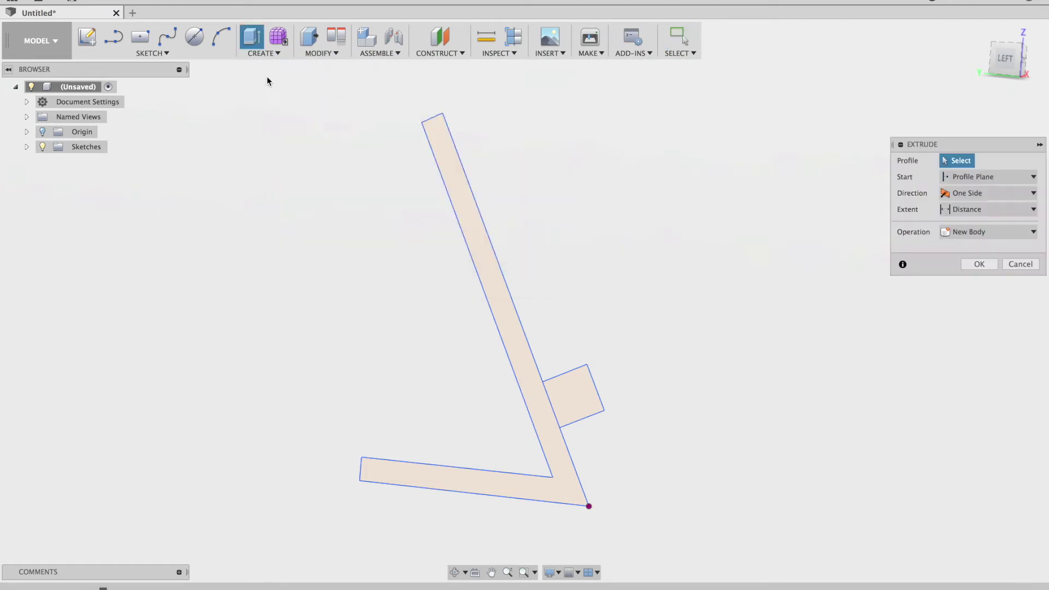
left_click(466, 185)
left_click(564, 401)
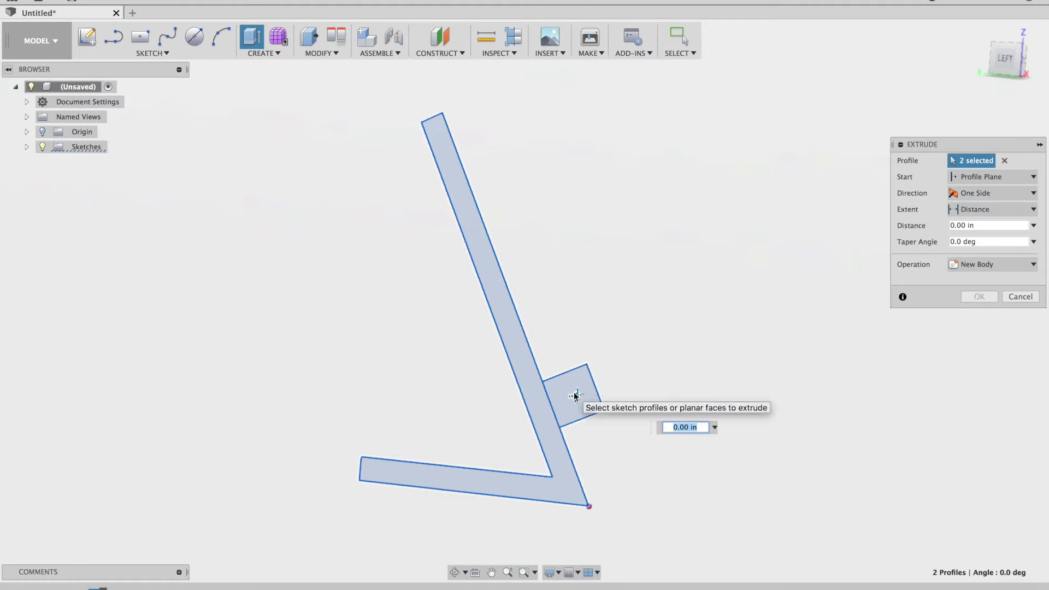
left_click_drag(576, 395, 634, 381)
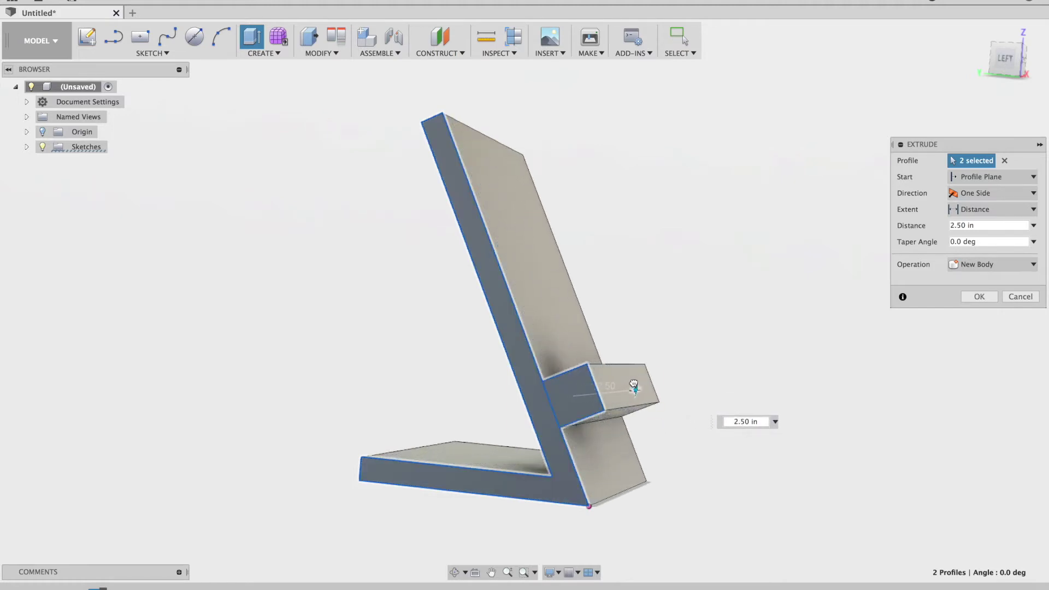
middle_click_drag(657, 394, 674, 404, "shift")
type("2")
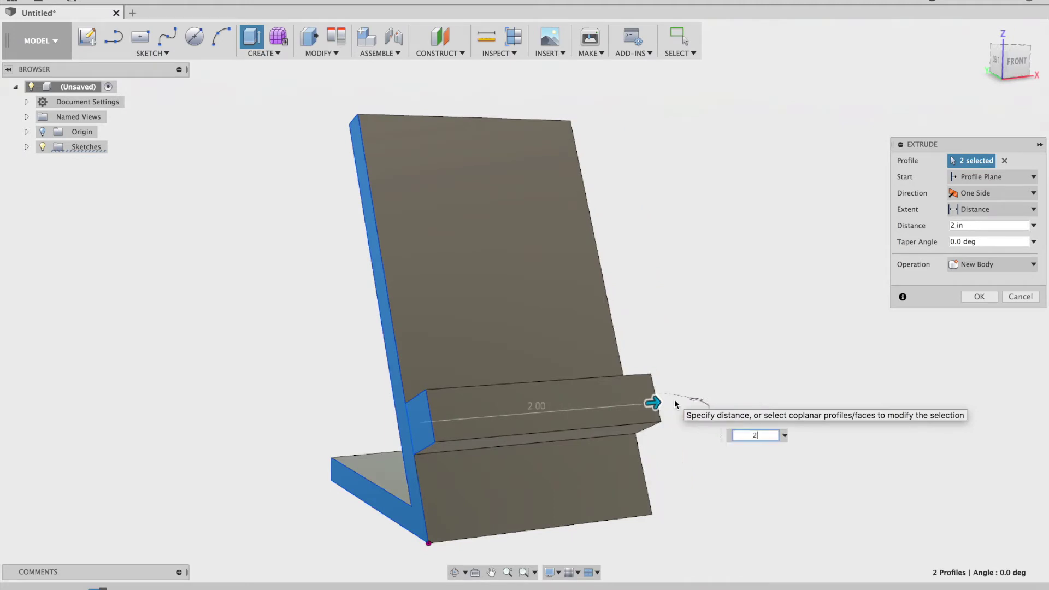
key("Return")
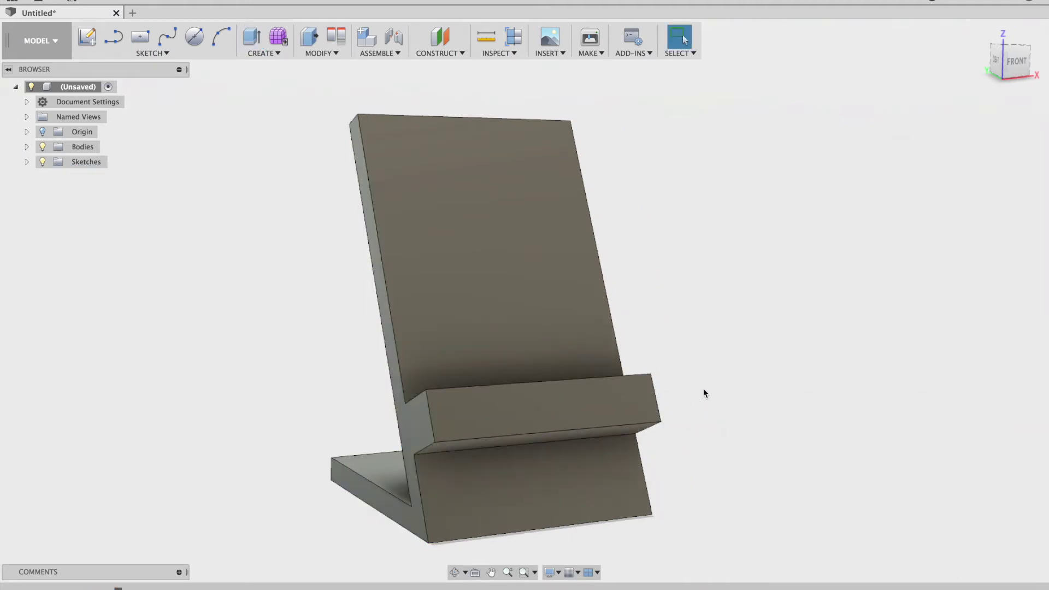
scroll(695, 348, "left", 10, "shift")
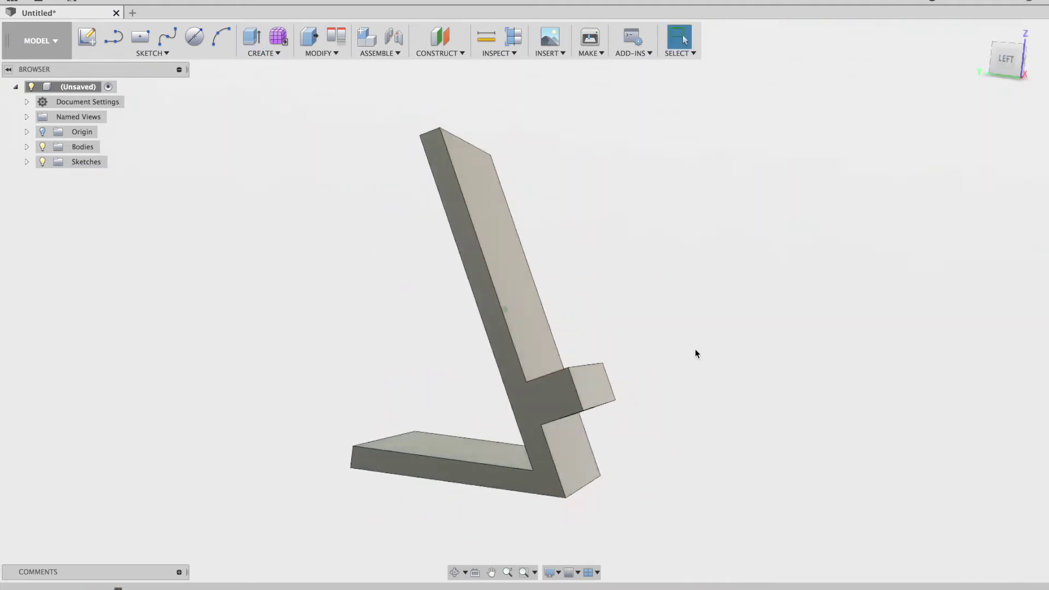
Step: Sketch on the slanted front face above the ledge and offset its outline 0.2 in inward
scroll(696, 354, "left", 10, "shift")
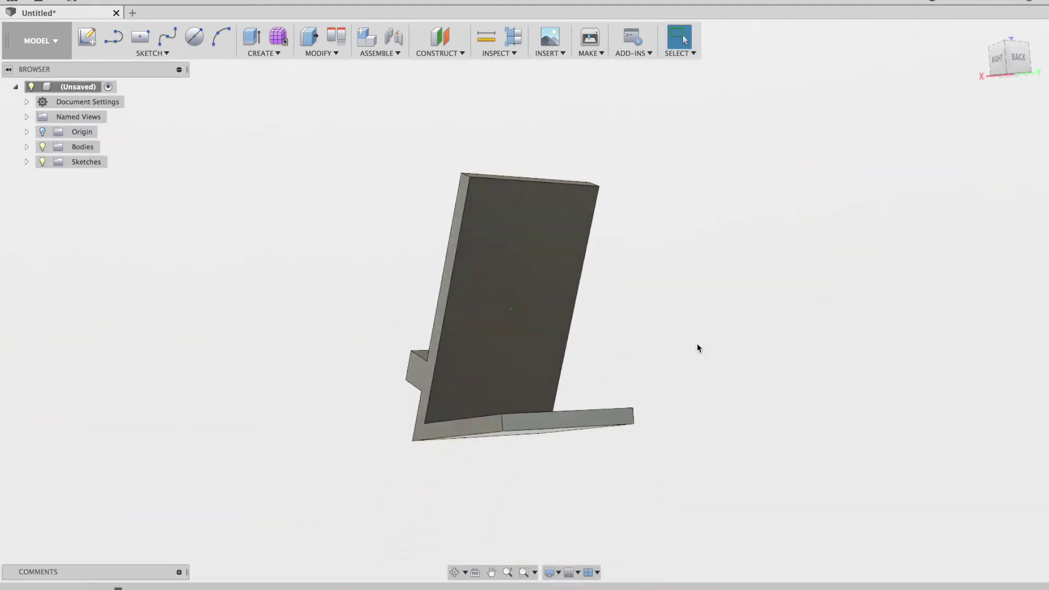
scroll(697, 348, "left", 10, "shift")
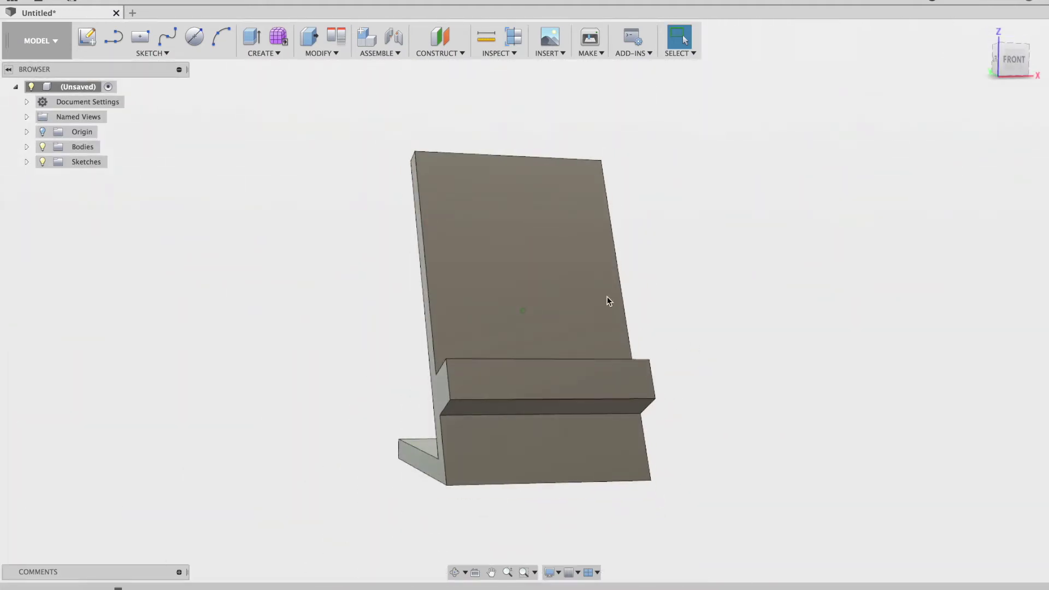
left_click(86, 36)
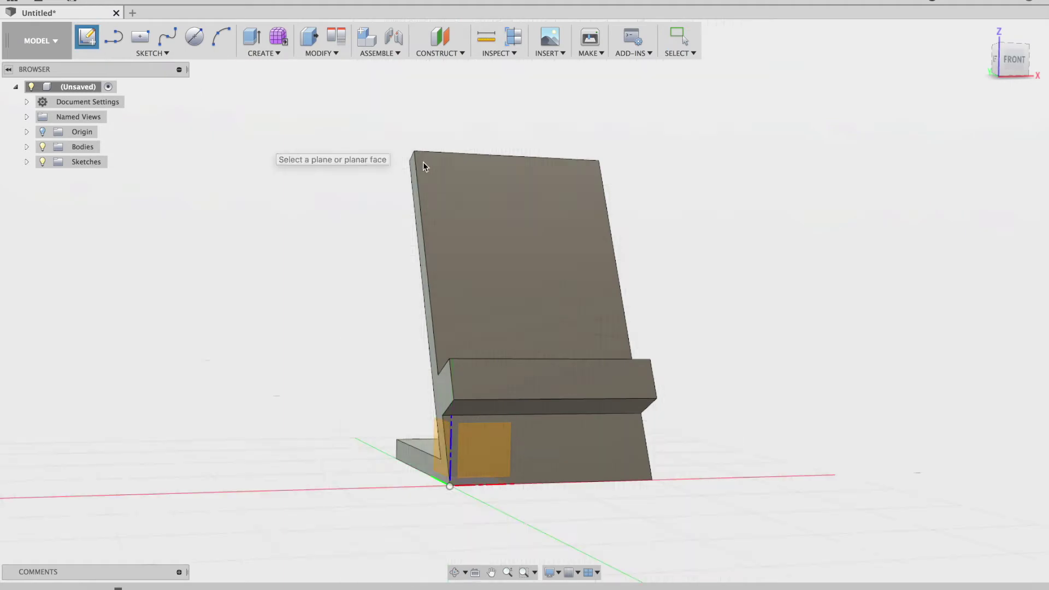
left_click(535, 204)
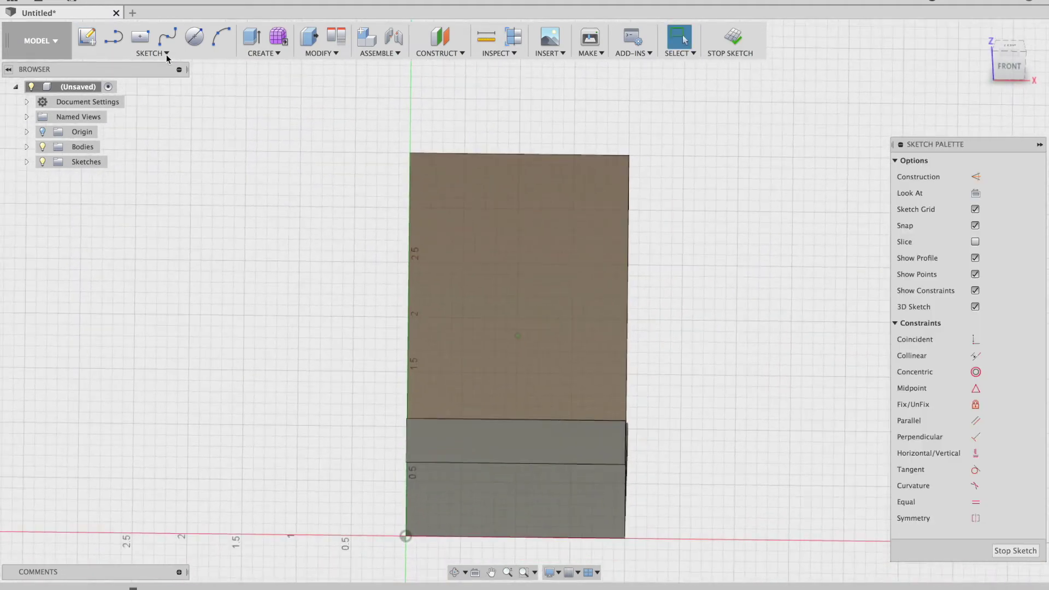
left_click(164, 53)
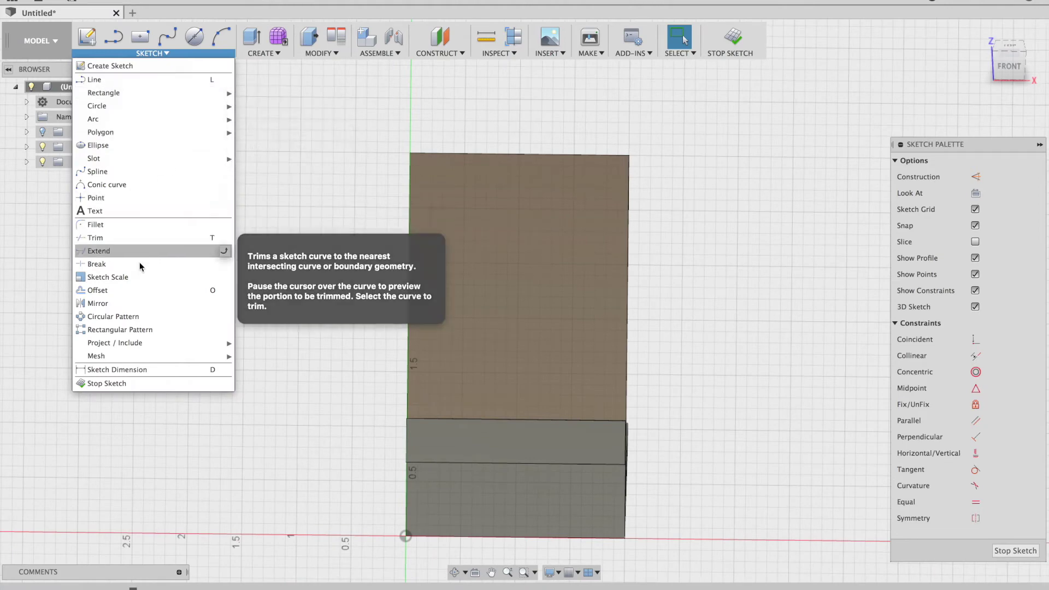
left_click(120, 289)
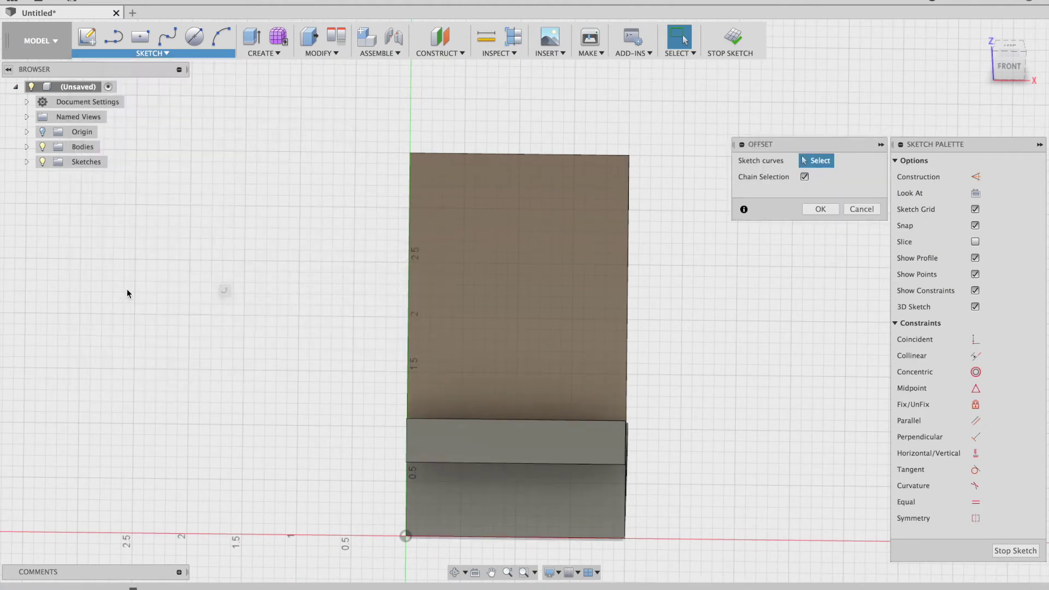
left_click(465, 155)
left_click_drag(470, 161, 465, 174)
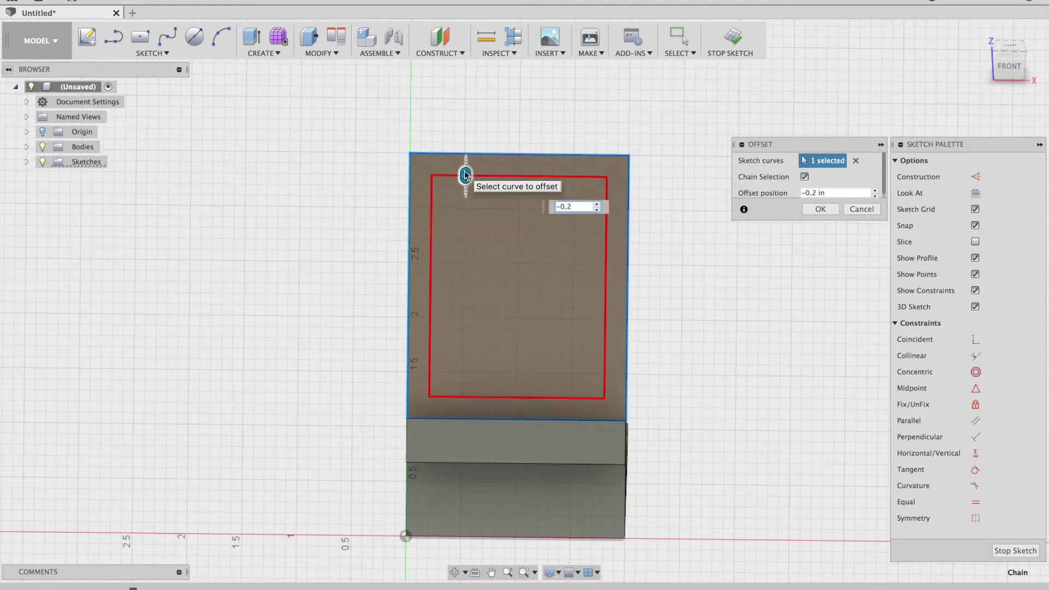
key("Return")
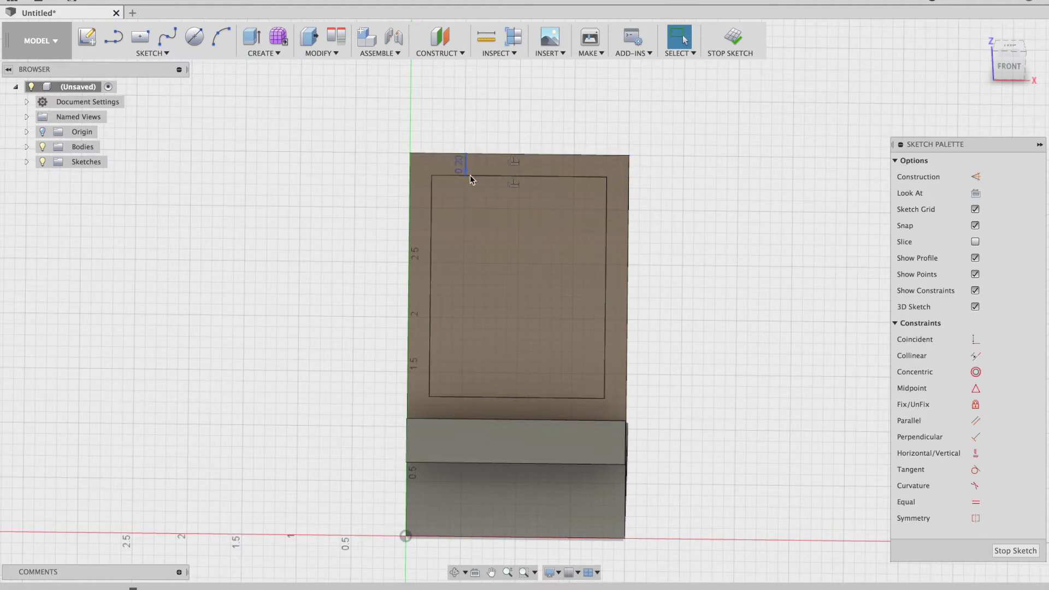
Step: Draw a 1.6 by 0.2 in two-point rectangle from the offset outline's lower corner down to the ledge
left_click(152, 53)
mouse_move(154, 94)
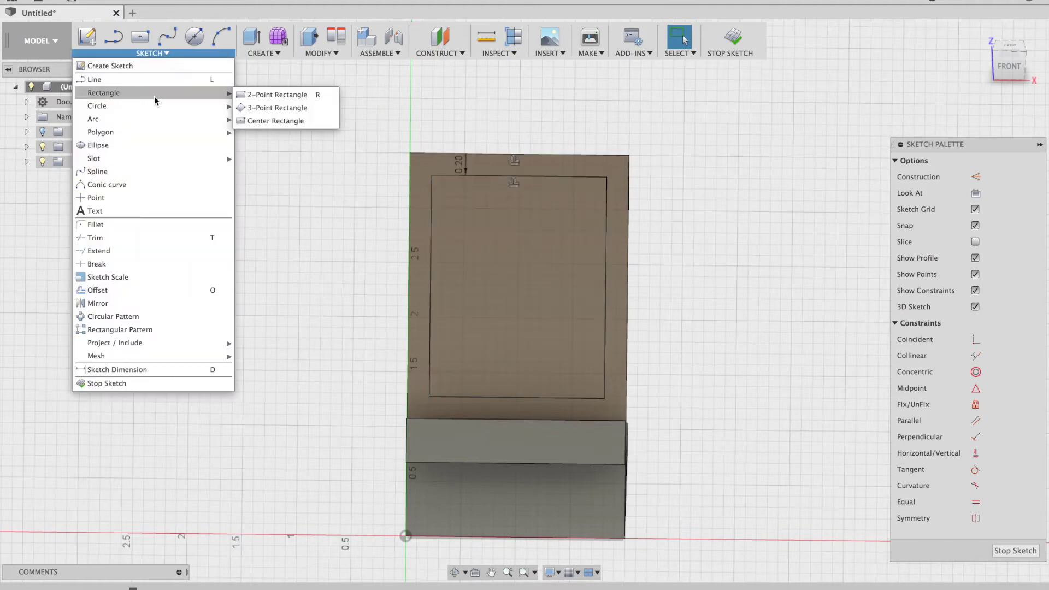
left_click(320, 97)
middle_click_drag(506, 375, 484, 385, "shift")
scroll(437, 415, "up", 5)
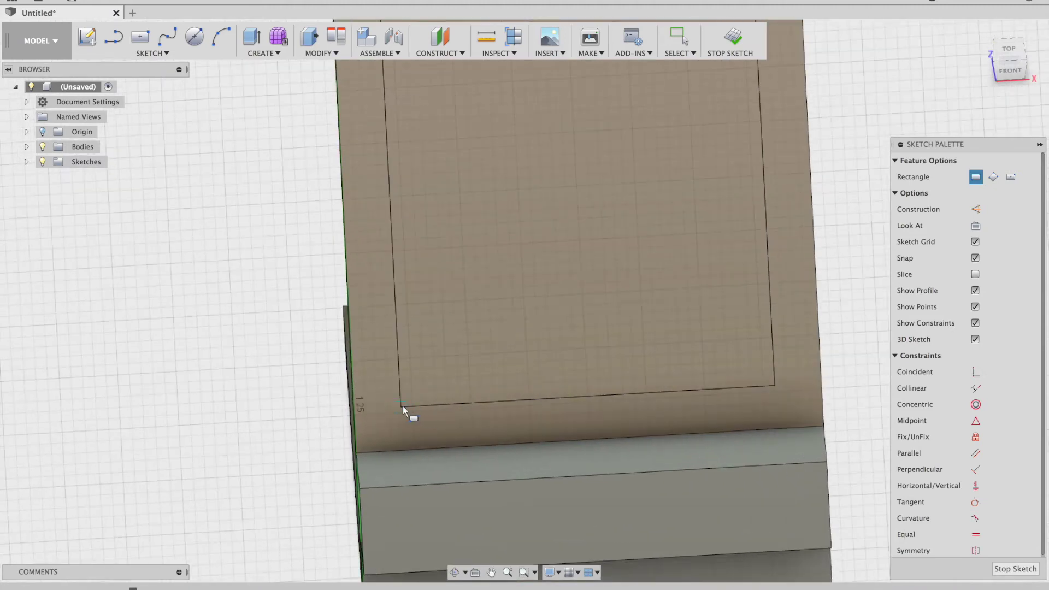
left_click(403, 407)
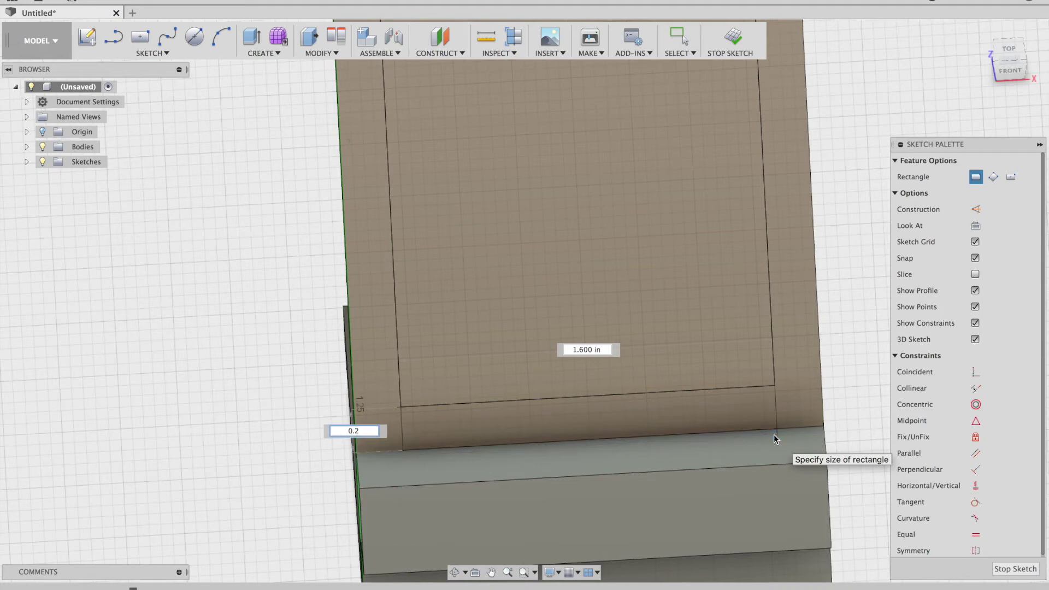
key("Return")
key("Escape")
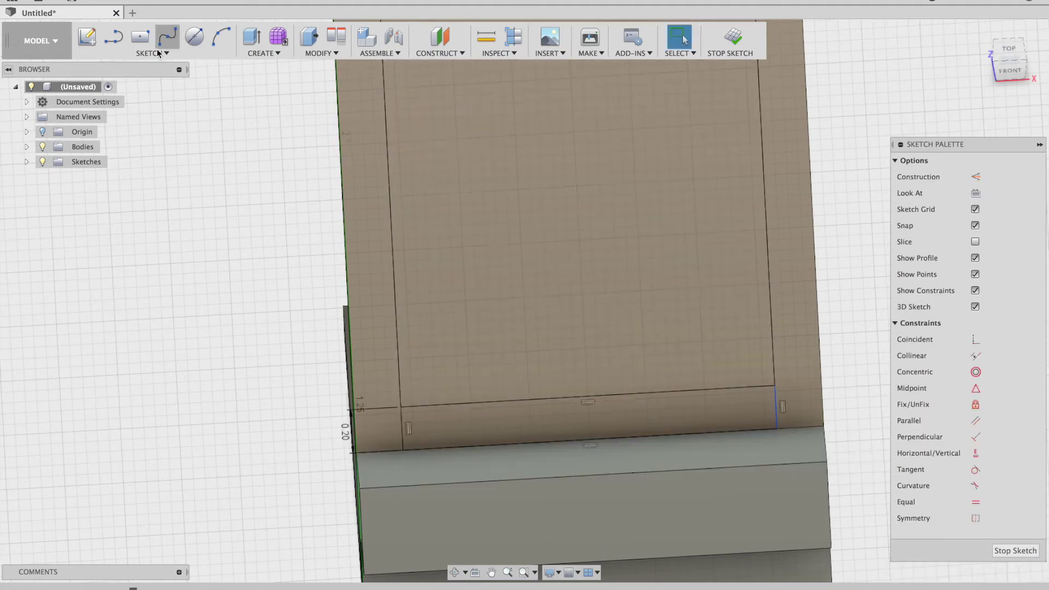
Step: Trim the overlapping lines between the offset outline and the narrow rectangle to merge them into one profile
left_click(152, 53)
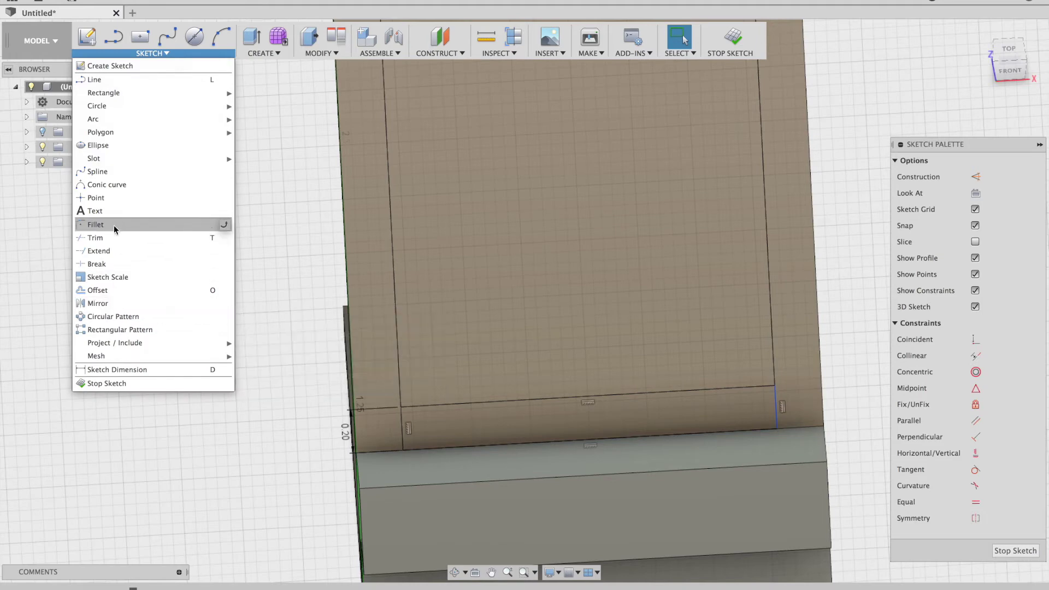
left_click(97, 238)
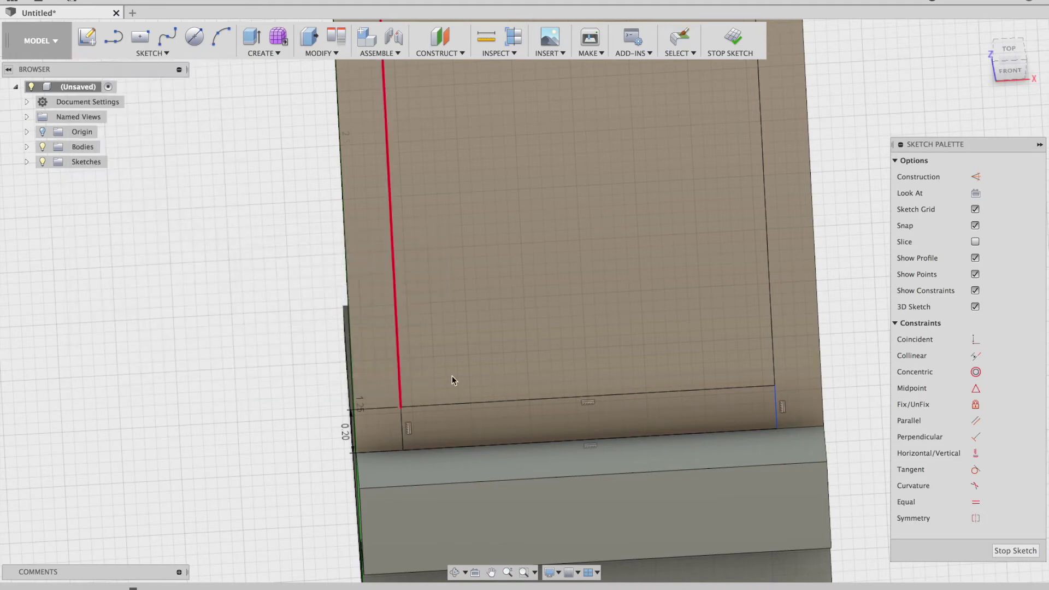
left_click(470, 403)
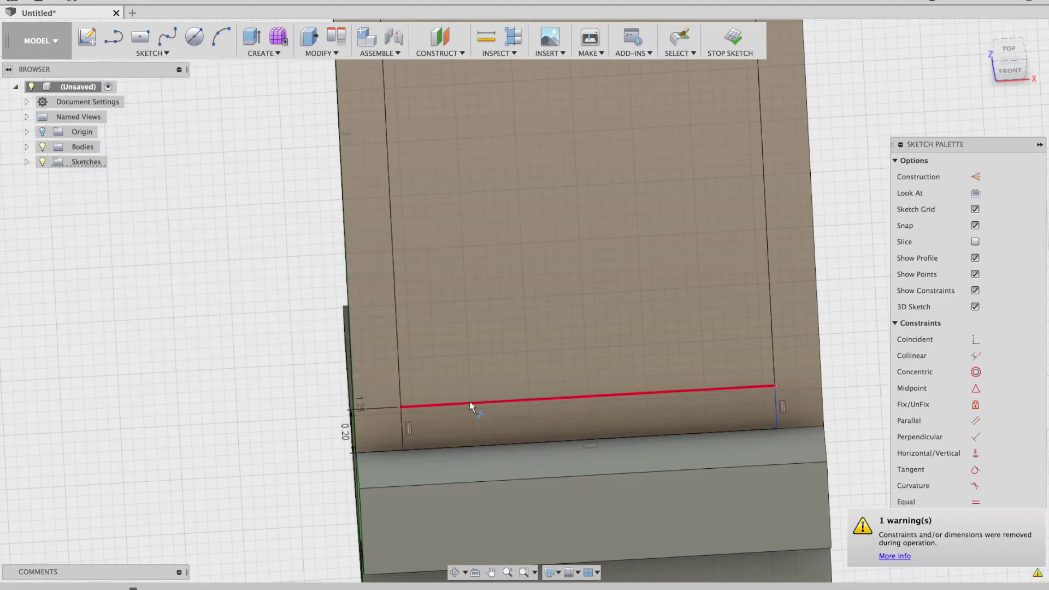
left_click(545, 399)
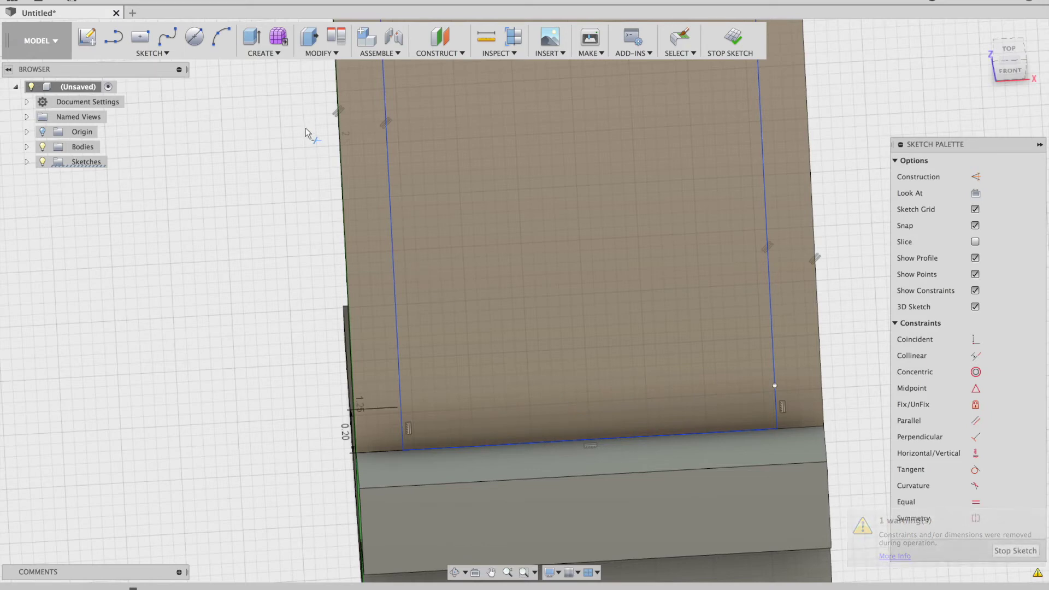
Step: Extrude the merged profile -0.3 in as a cut through the slanted back
left_click(252, 41)
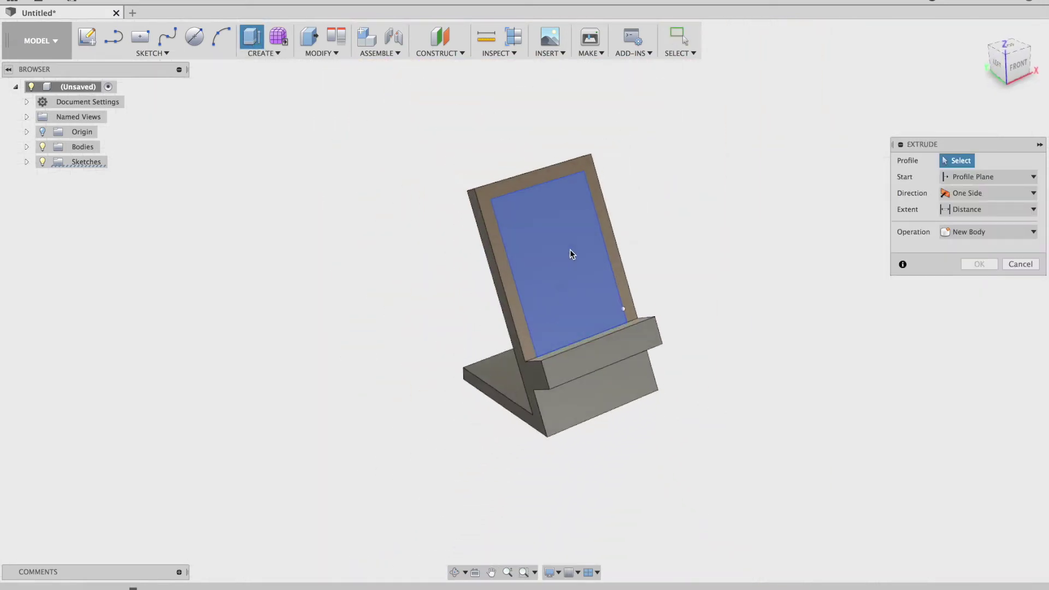
left_click(571, 251)
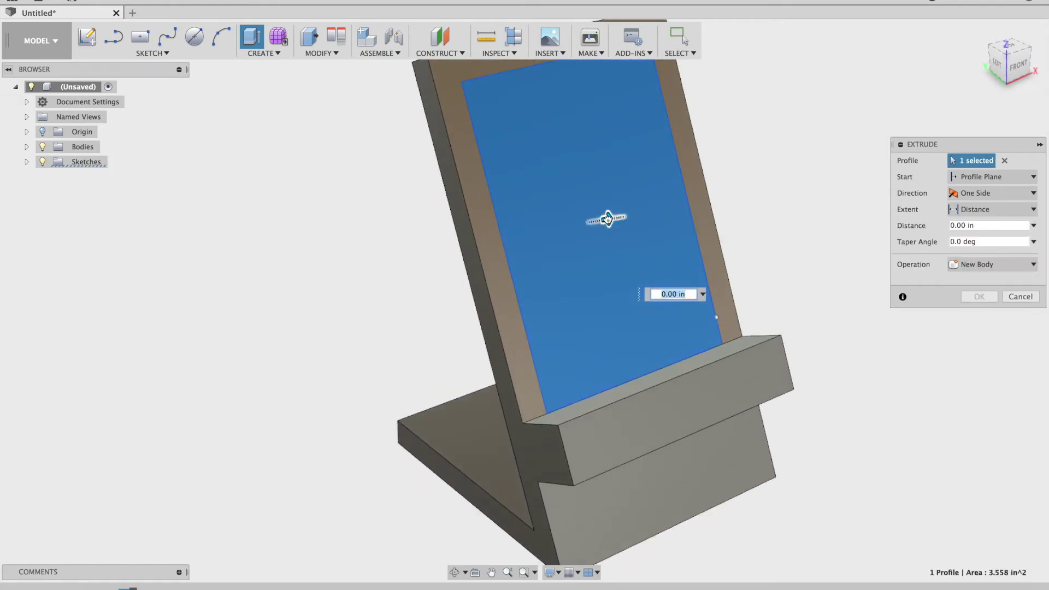
left_click_drag(611, 227, 584, 225)
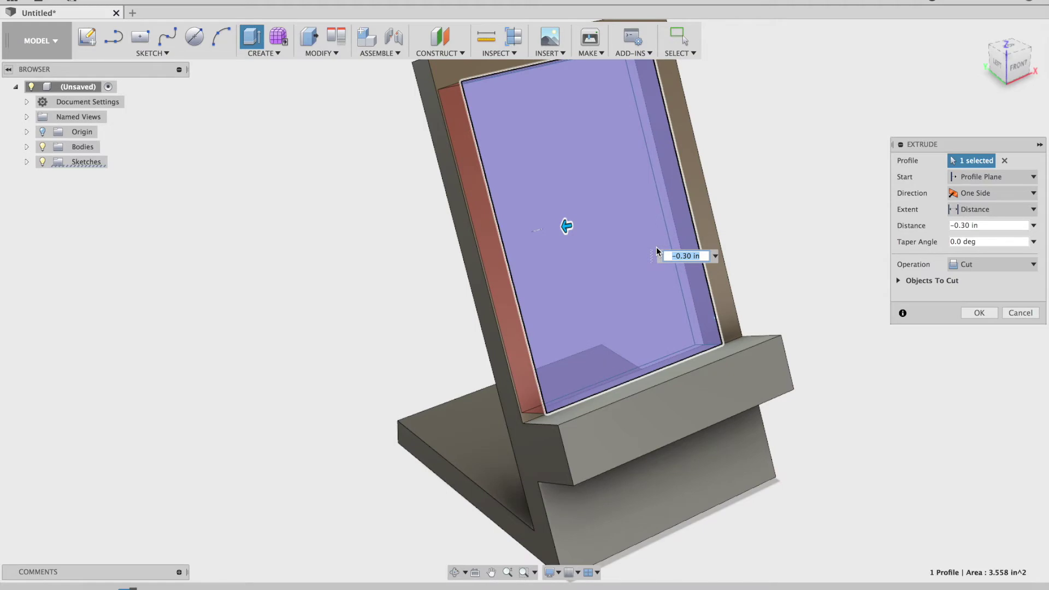
key("Return")
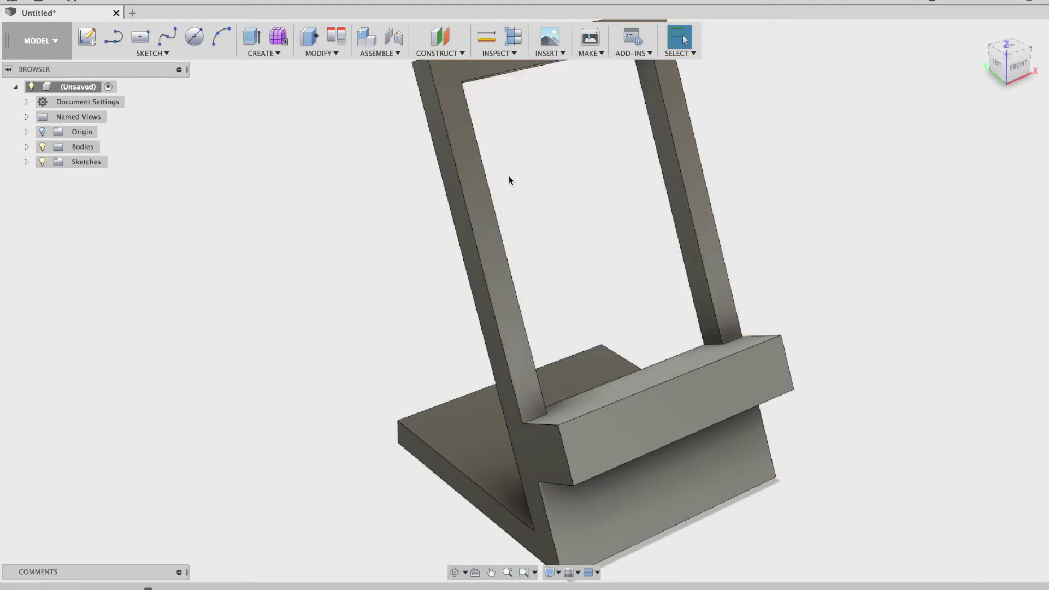
Step: Sketch a 1.6 in wide two-point rectangle on the front face below the ledge, spanning from the ledge to the bottom edge
left_click(86, 38)
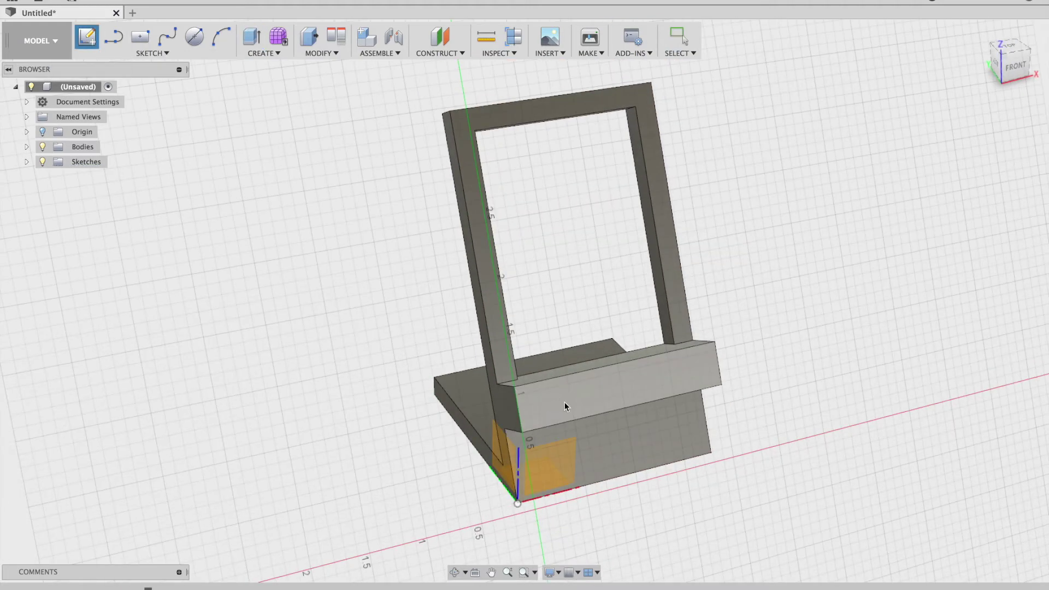
left_click(634, 444)
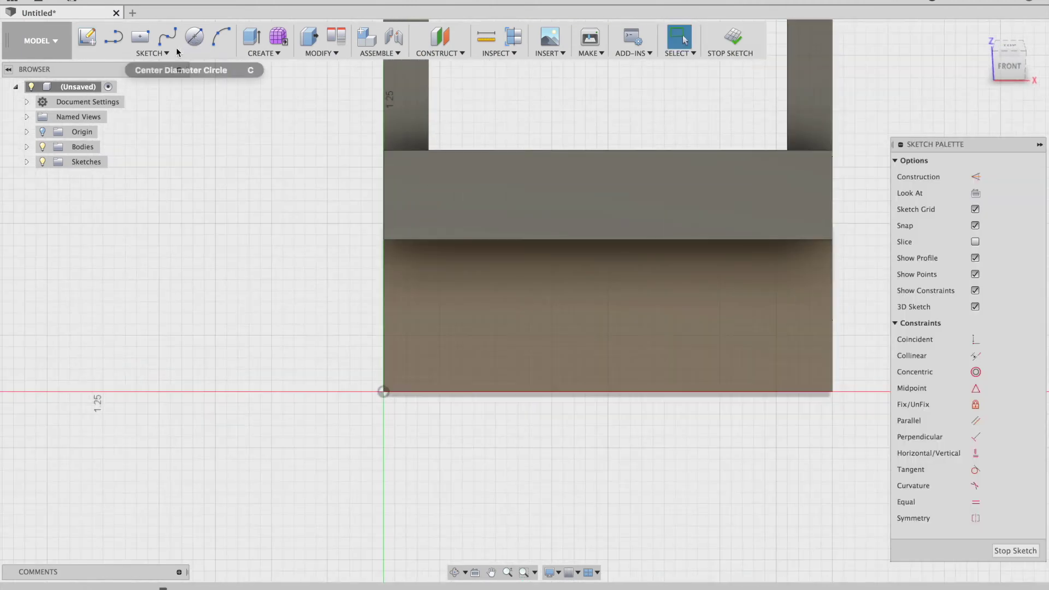
left_click(164, 53)
mouse_move(172, 96)
left_click(261, 95)
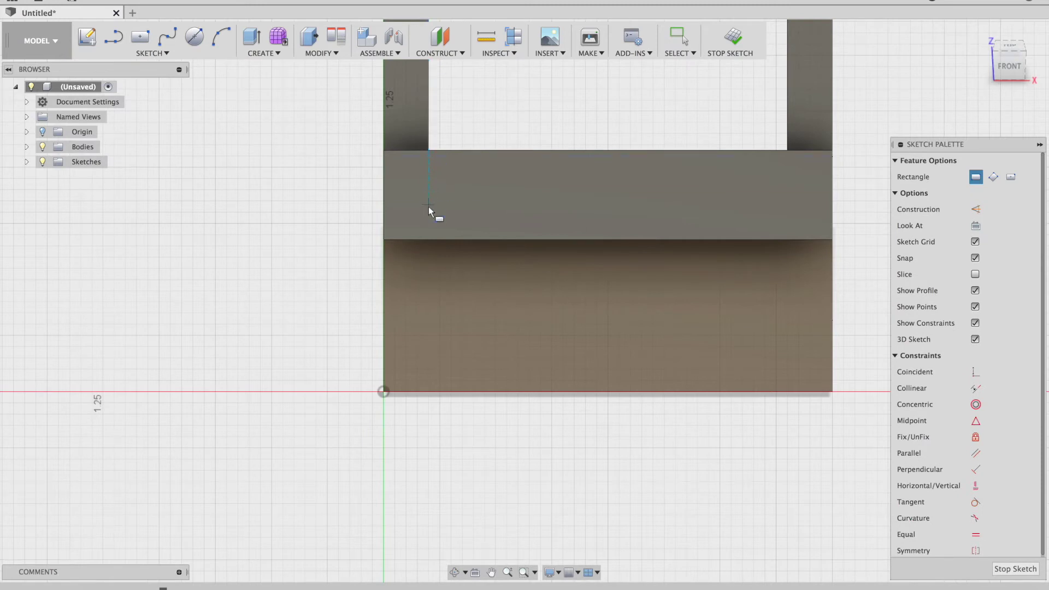
left_click(428, 240)
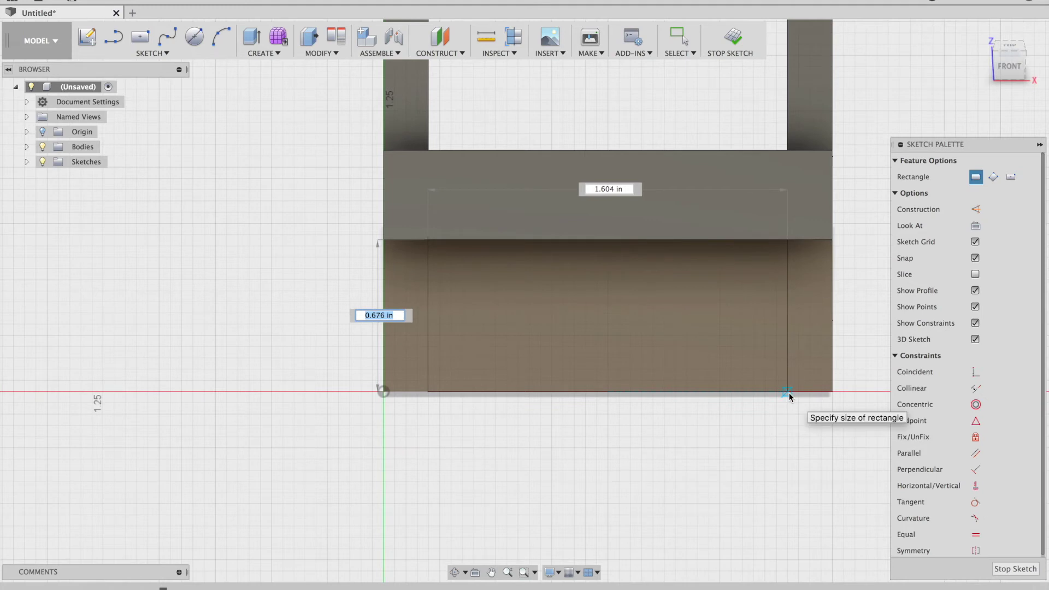
key("Tab")
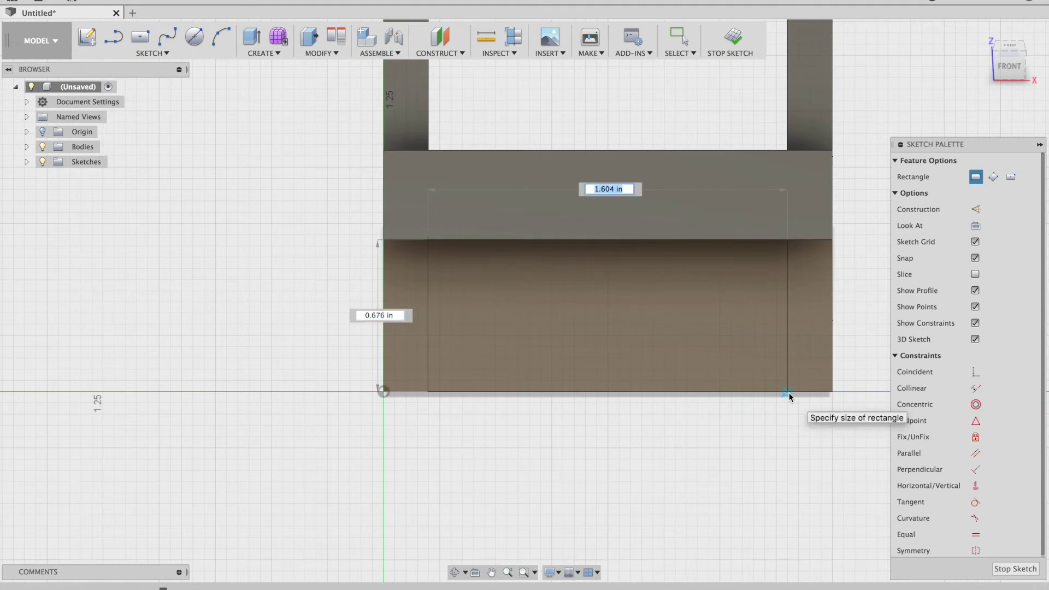
type("1.6")
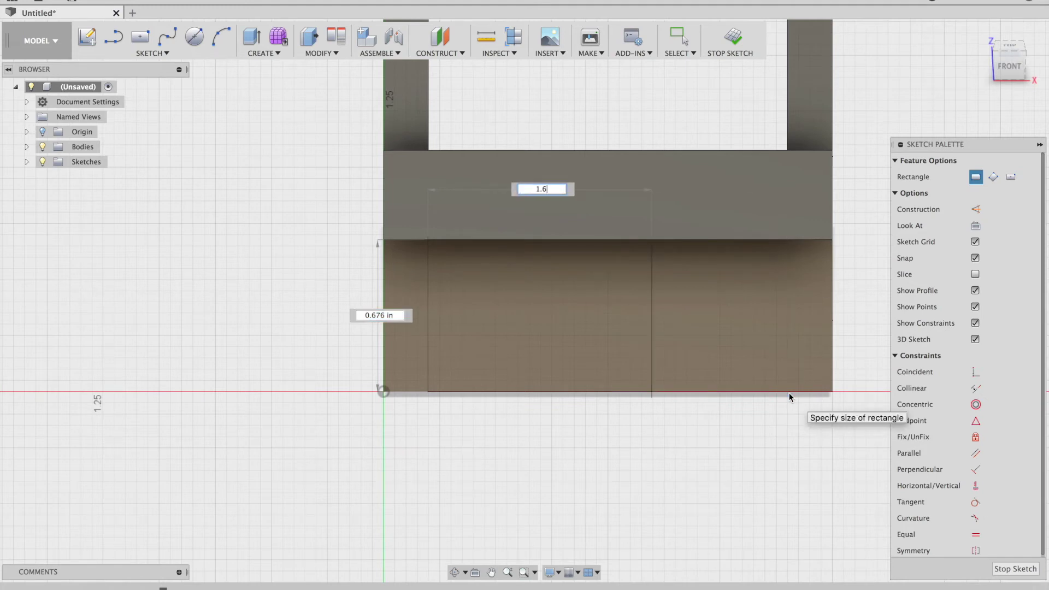
key("Return")
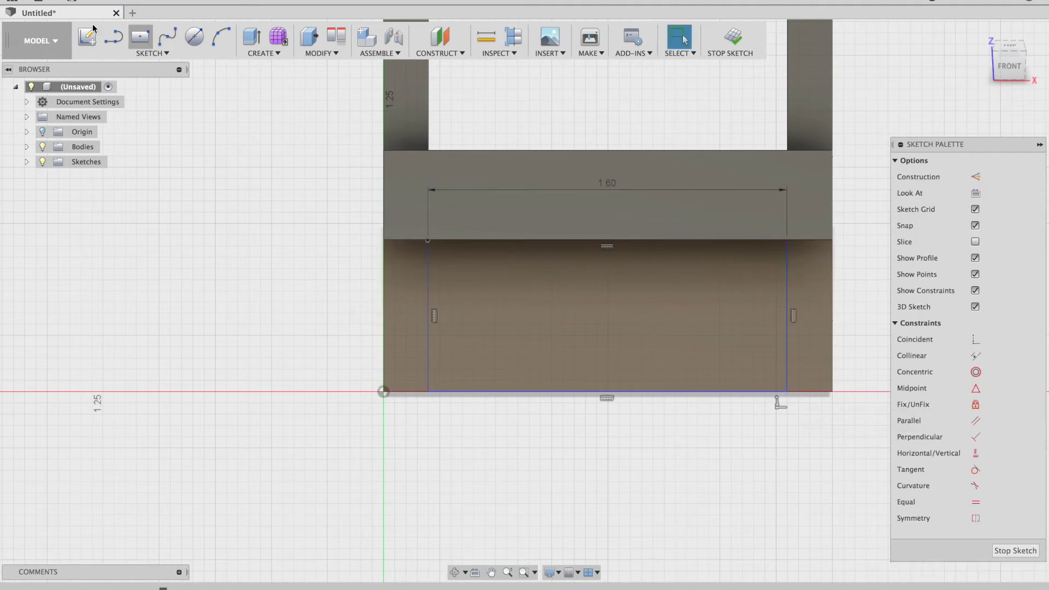
Step: Extrude the rectangle below the ledge -1.1 in as a cut into the stand
left_click(251, 37)
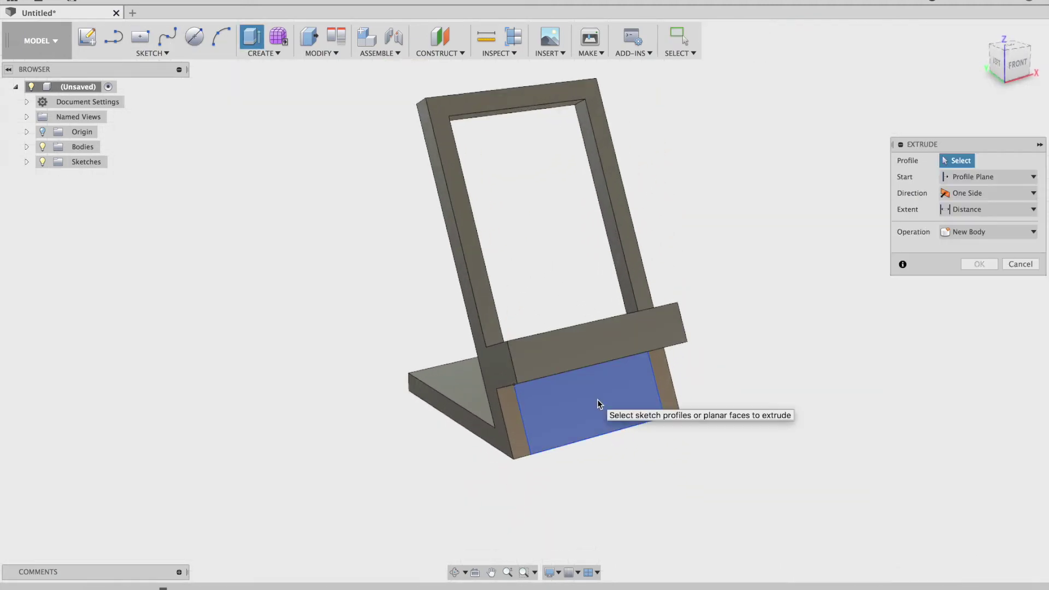
left_click(598, 400)
left_click_drag(600, 404, 537, 395)
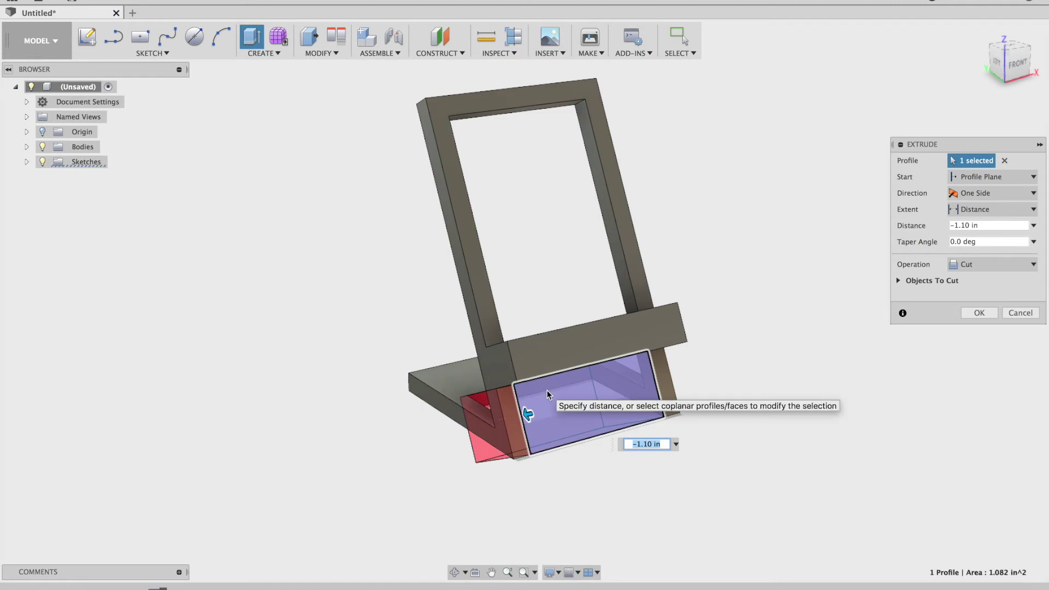
key("Return")
Step: Sketch a two-point rectangle about 1.6 in by 0.66 in on the base's upper face, from the opening's edge toward the rear
middle_click_drag(547, 390, 668, 334, "shift")
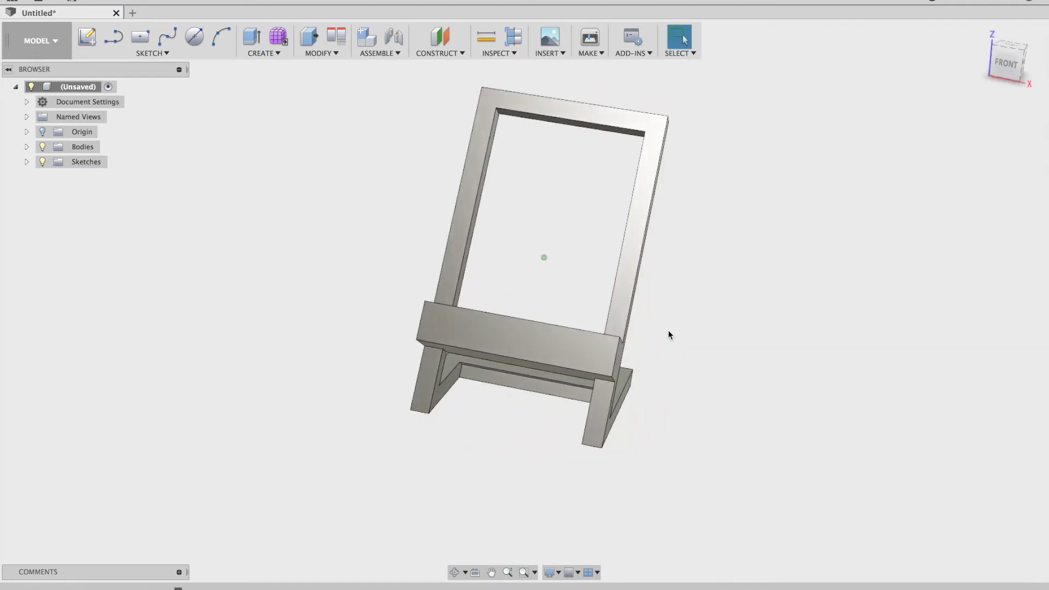
key("Home")
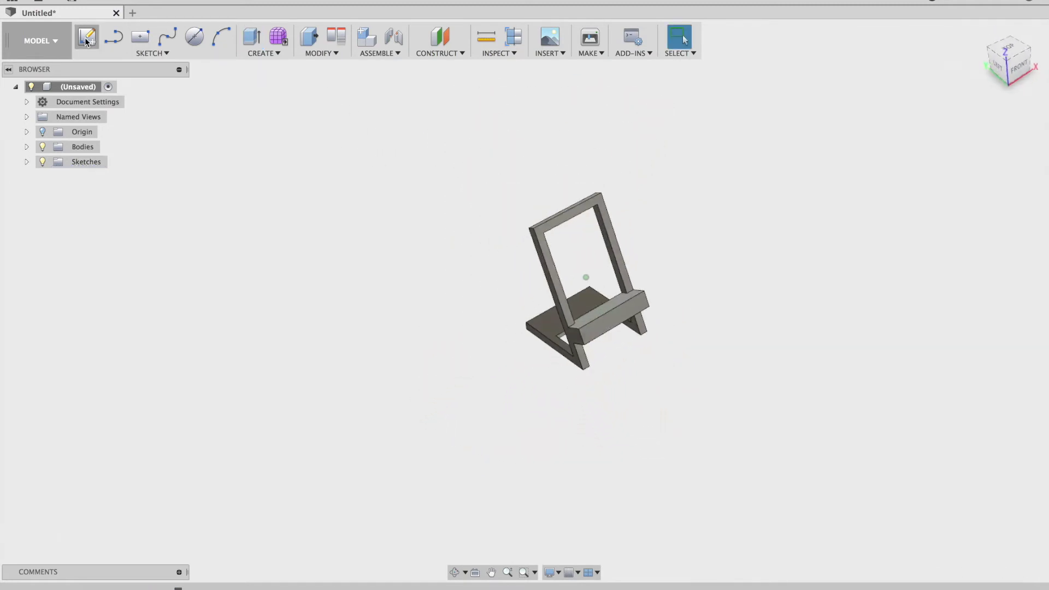
left_click(86, 39)
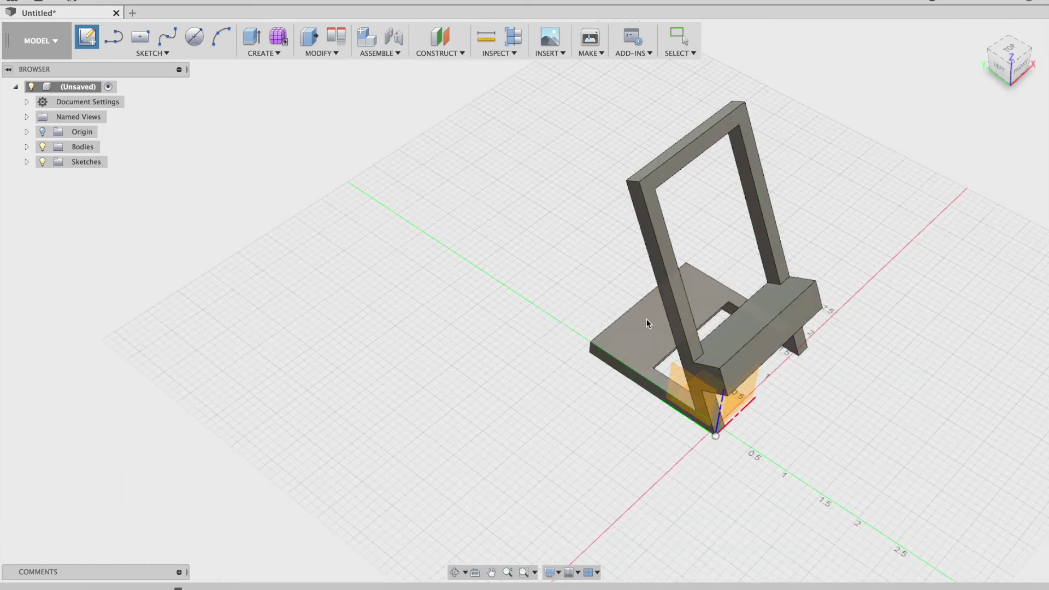
left_click(647, 319)
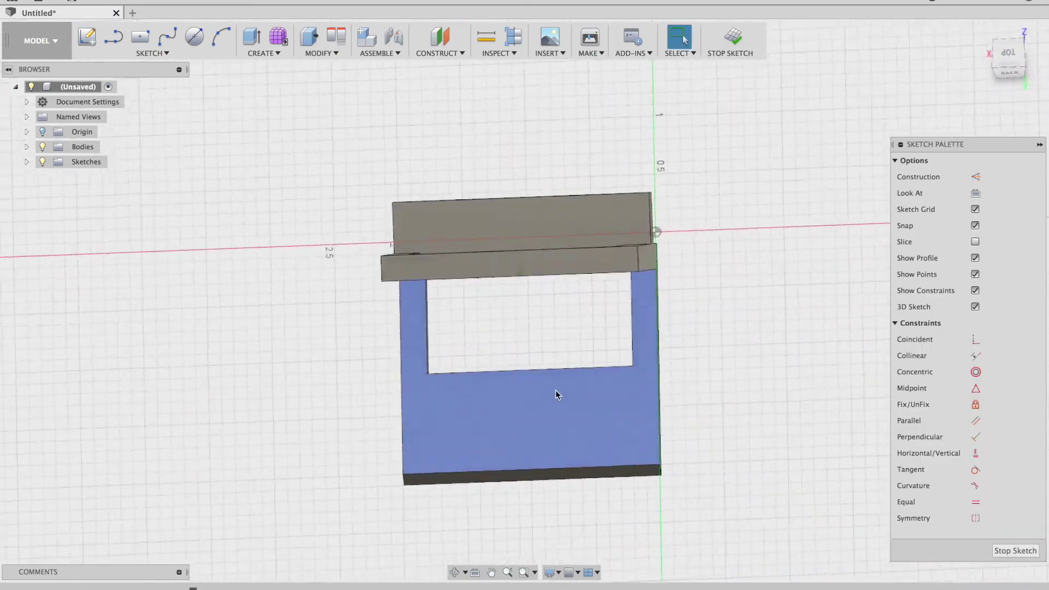
left_click(153, 53)
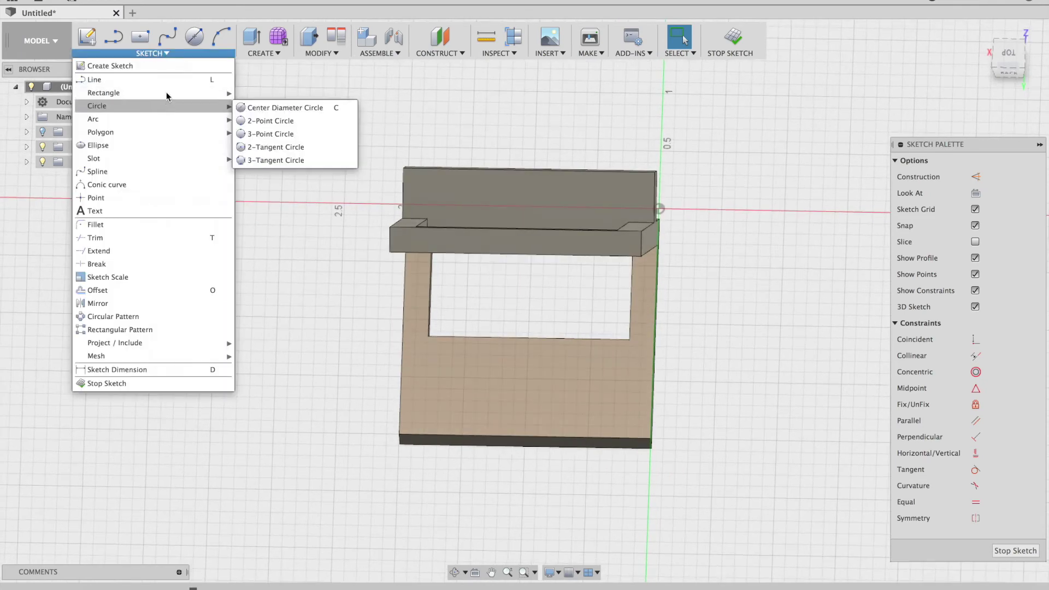
mouse_move(167, 92)
left_click(273, 93)
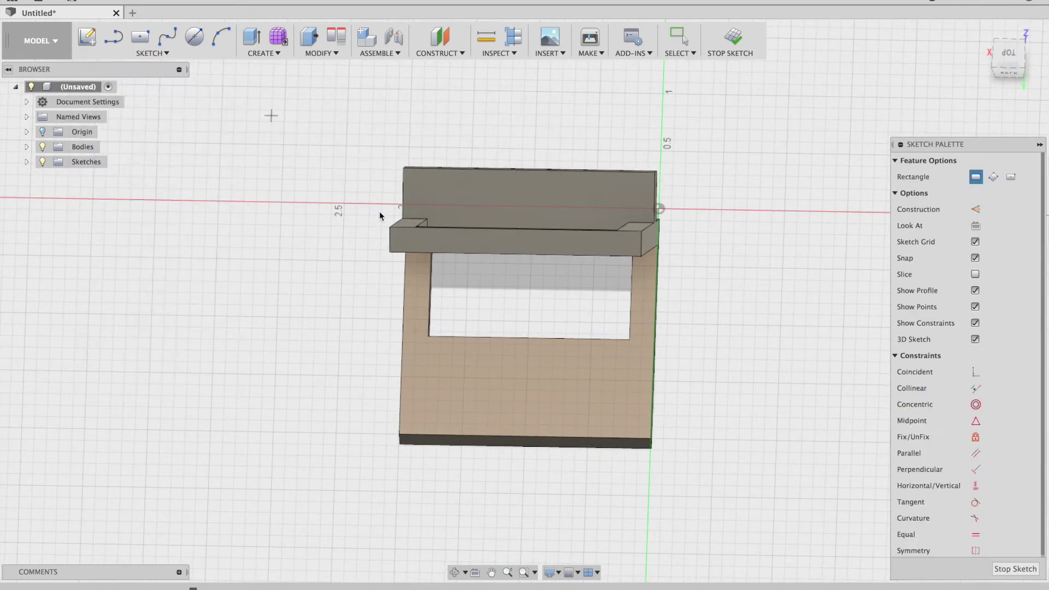
left_click(432, 335)
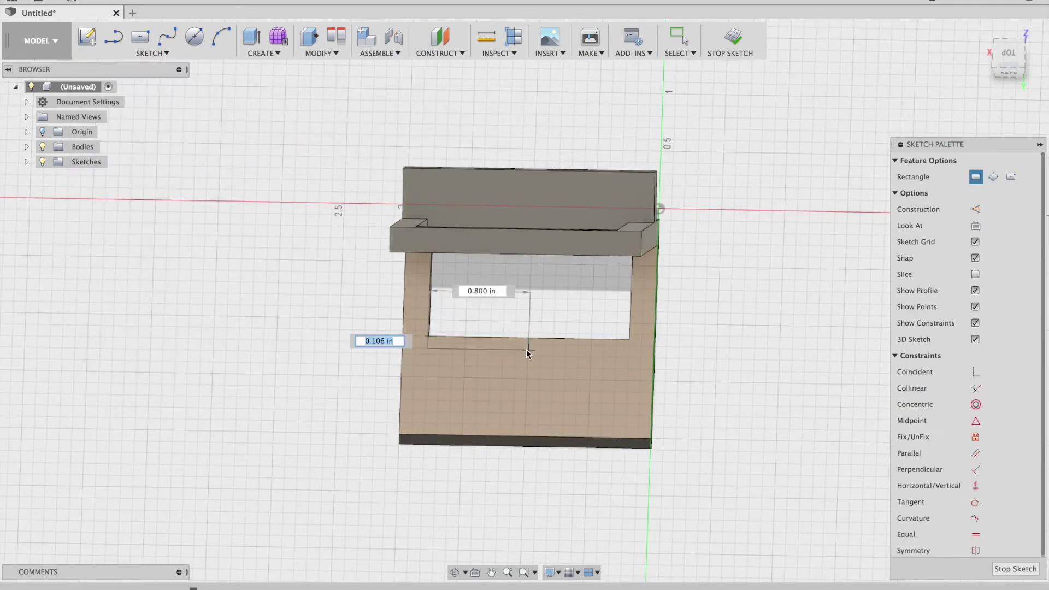
left_click(625, 417)
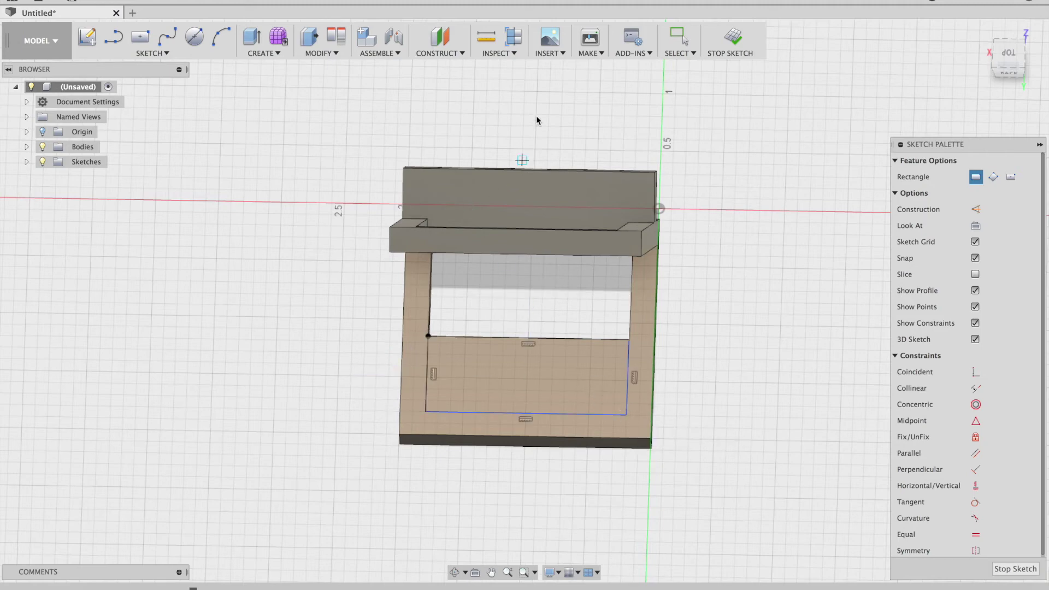
Step: Dimension the gap between the rectangle's rear line and the base's rear edge at 0.20 in
key("d")
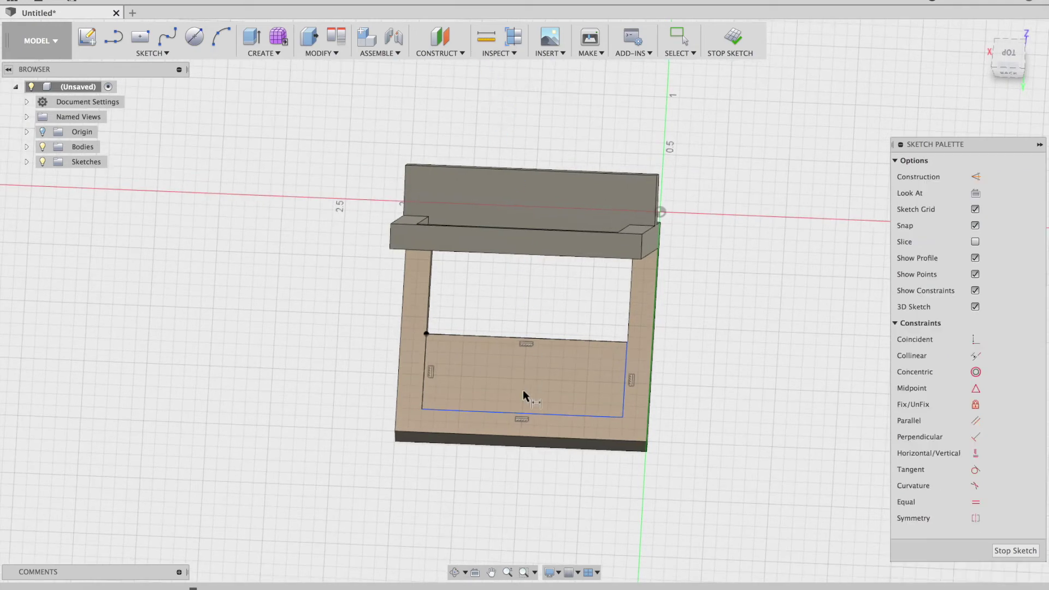
left_click(481, 412)
left_click(363, 419)
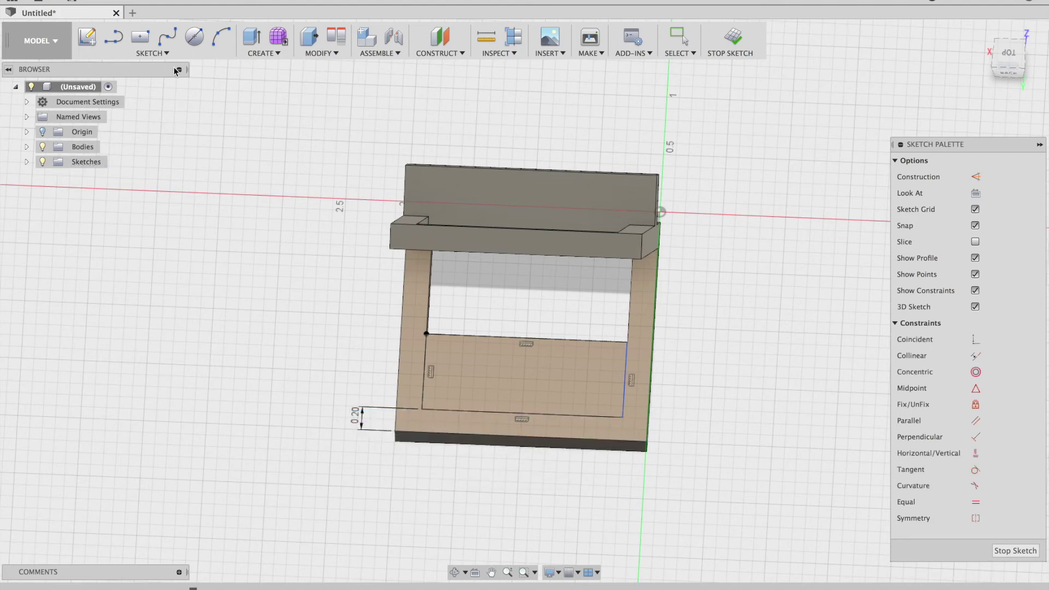
Step: Extrude the rectangle on the base -0.30 in as a cut through the base
left_click(260, 35)
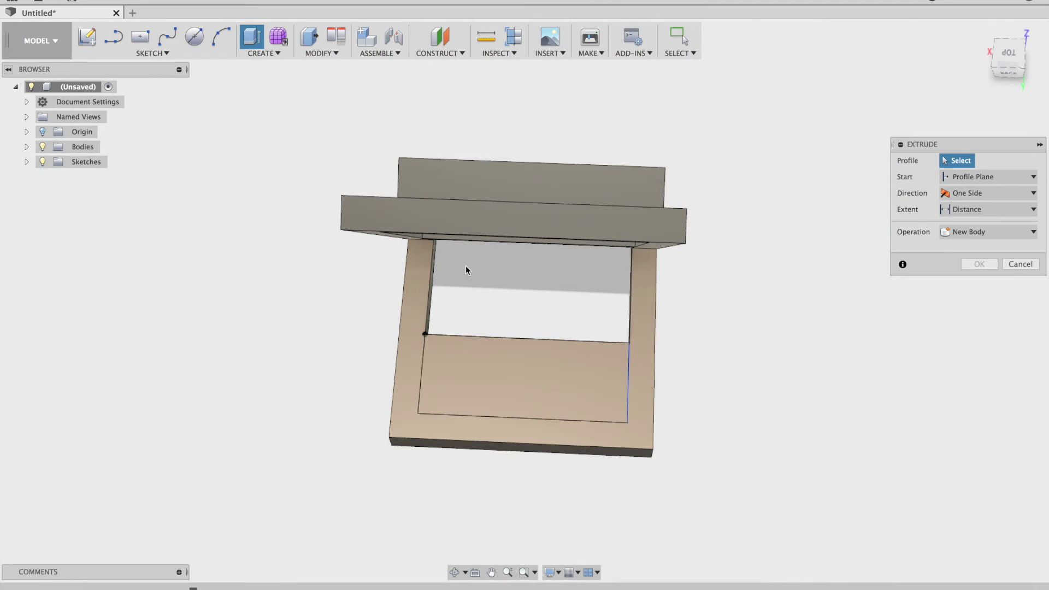
left_click(488, 344)
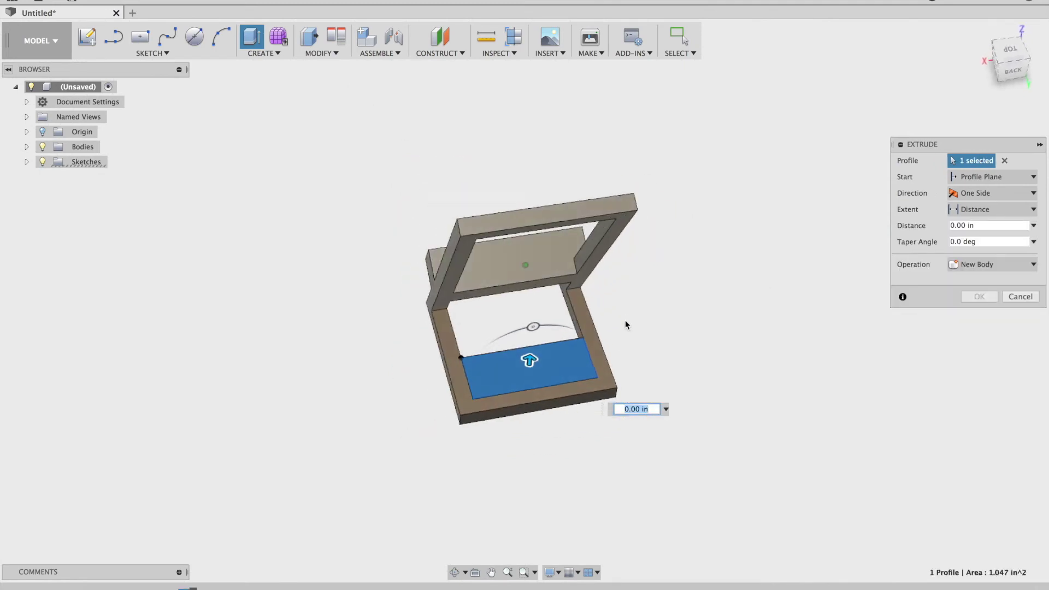
middle_click_drag(625, 321, 564, 381, "shift")
scroll(563, 381, "up", 3)
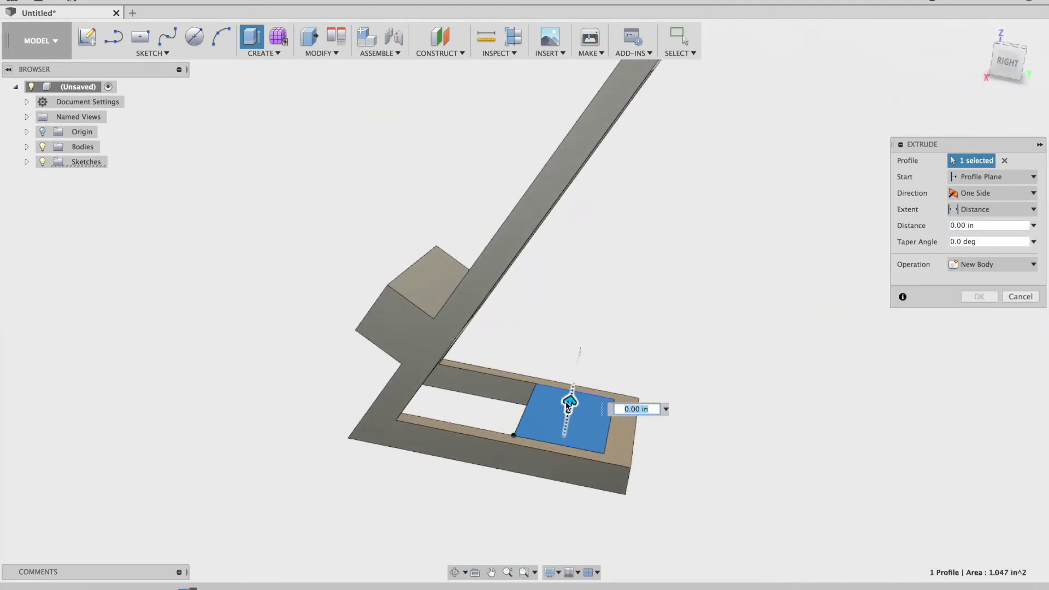
left_click_drag(569, 403, 560, 429)
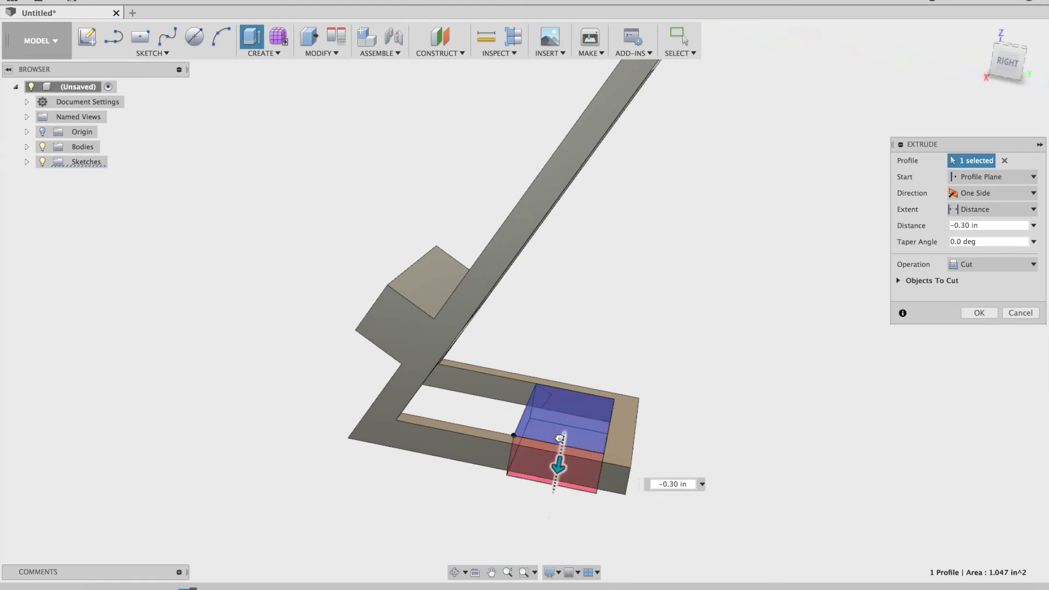
key("Return")
scroll(531, 310, "down", 4)
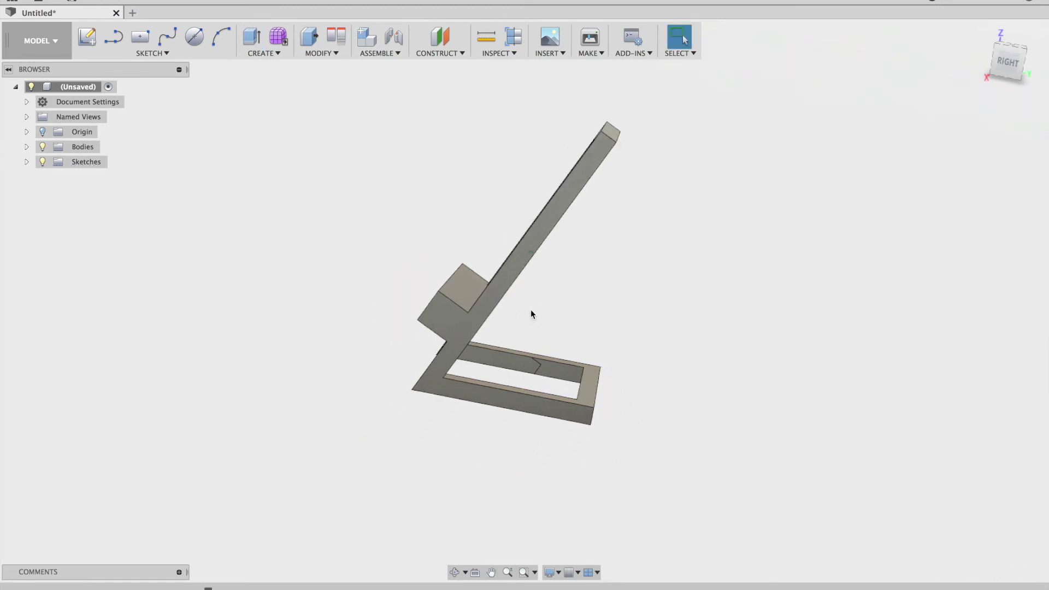
middle_click_drag(531, 315, 630, 345, "shift")
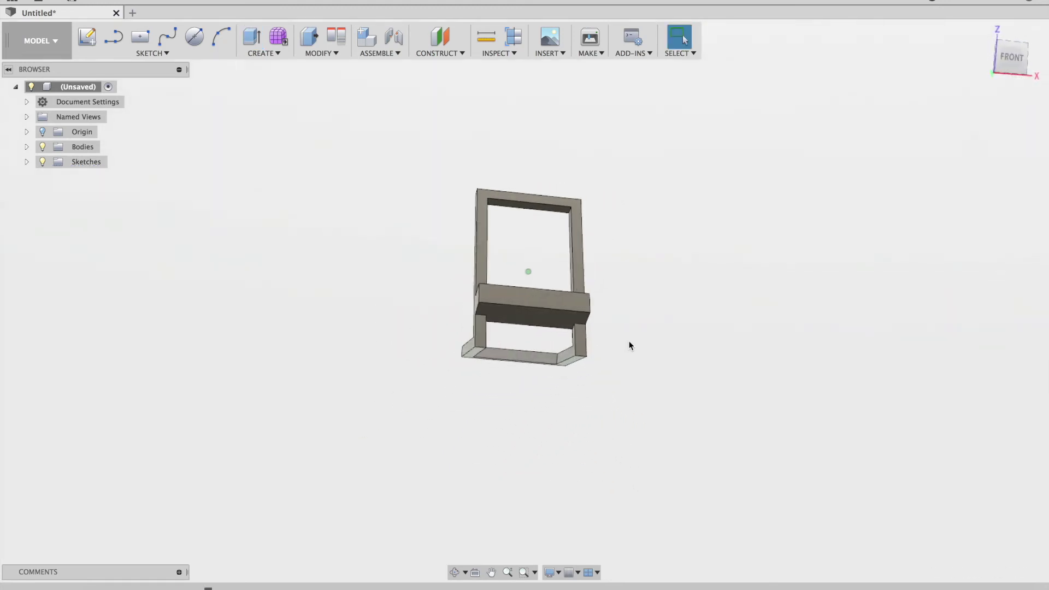
scroll(630, 343, "left", 10, "shift")
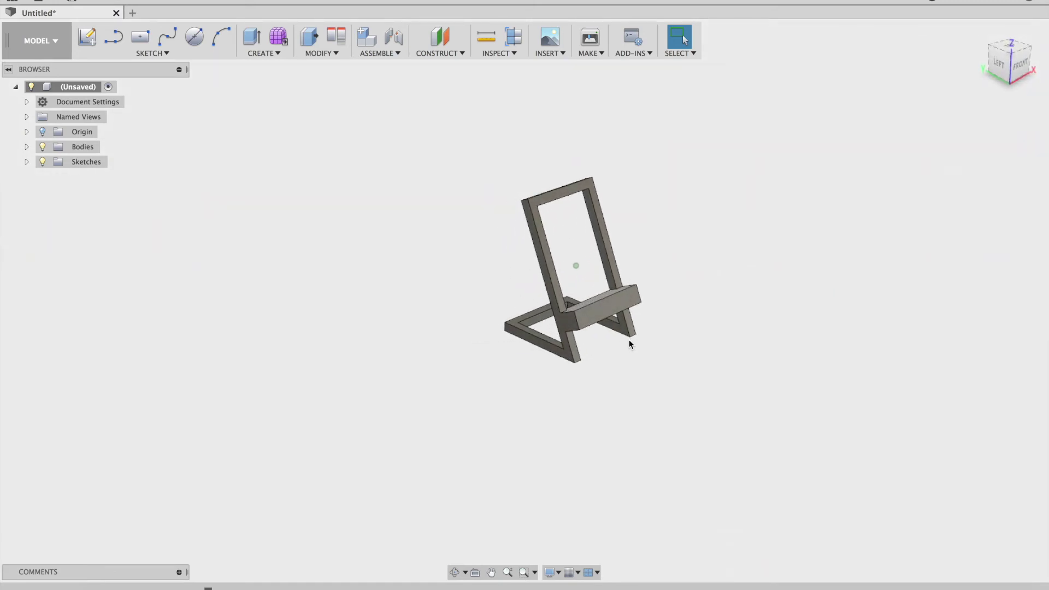
middle_click_drag(630, 344, 612, 291, "shift")
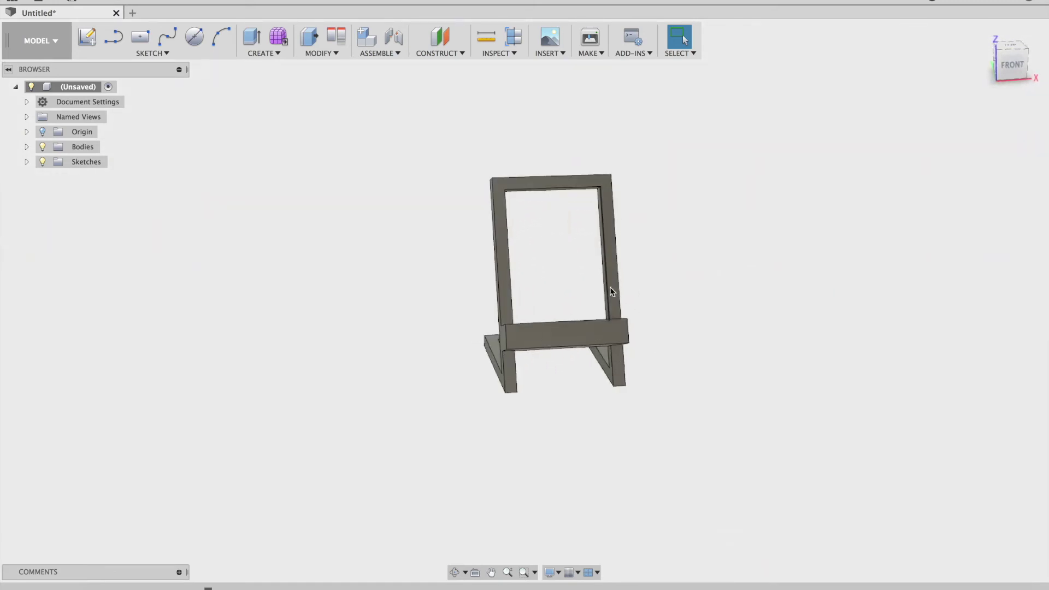
Step: Fillet the inner and outer upper corners of the slanted back frame with a 0.20 in constant radius
scroll(610, 286, "up", 5)
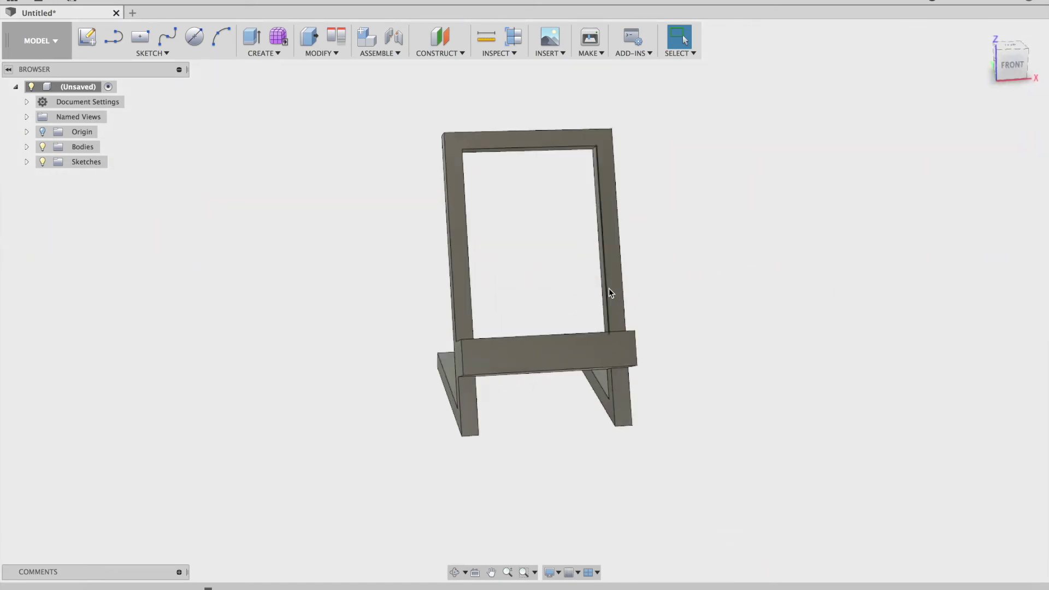
left_click(323, 57)
left_click(333, 77)
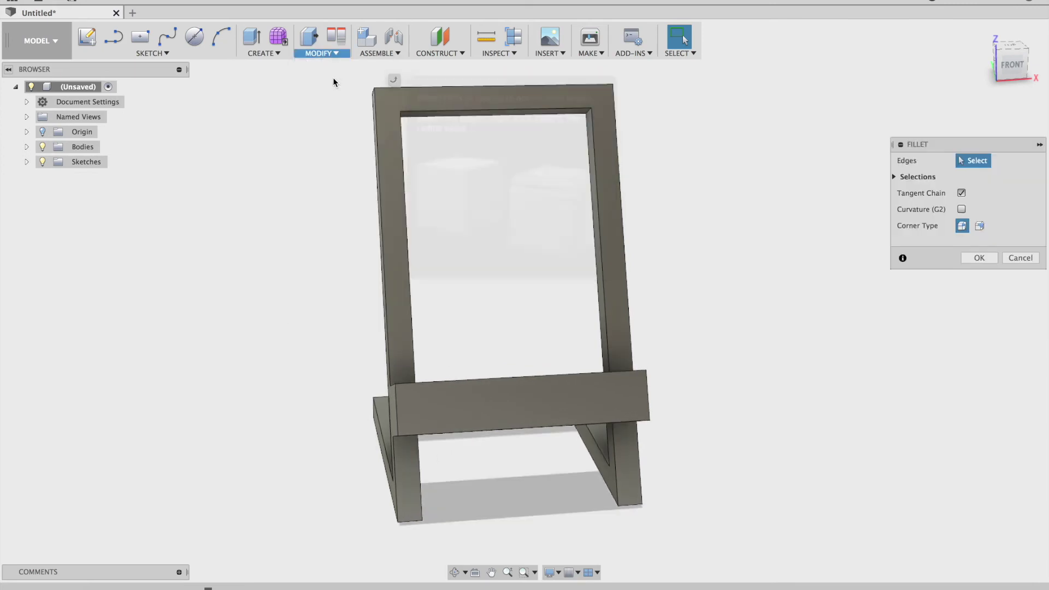
middle_click_drag(445, 157, 558, 140, "shift")
scroll(565, 106, "up", 5)
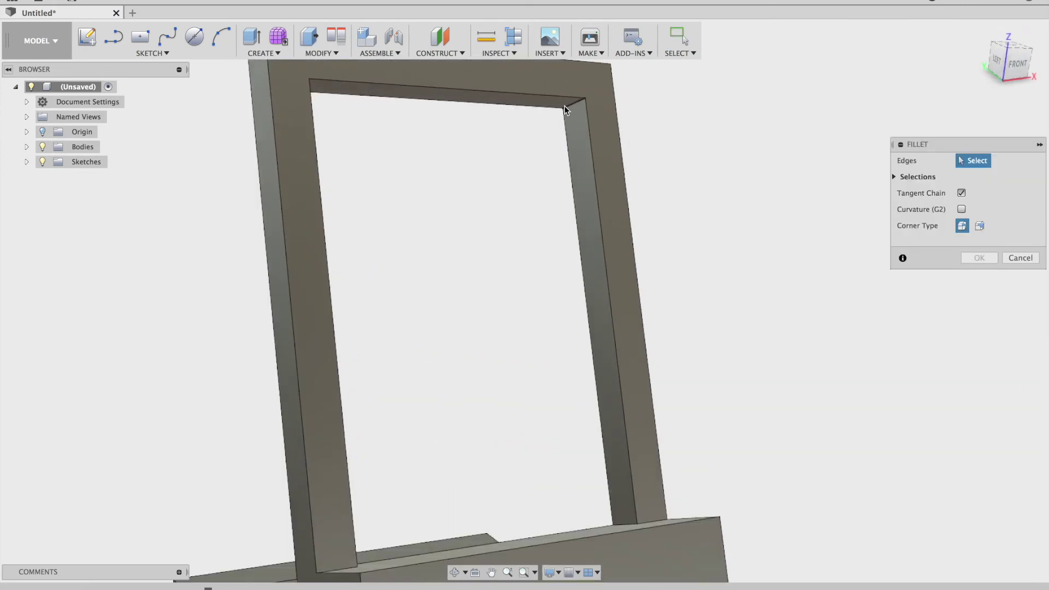
left_click(571, 107)
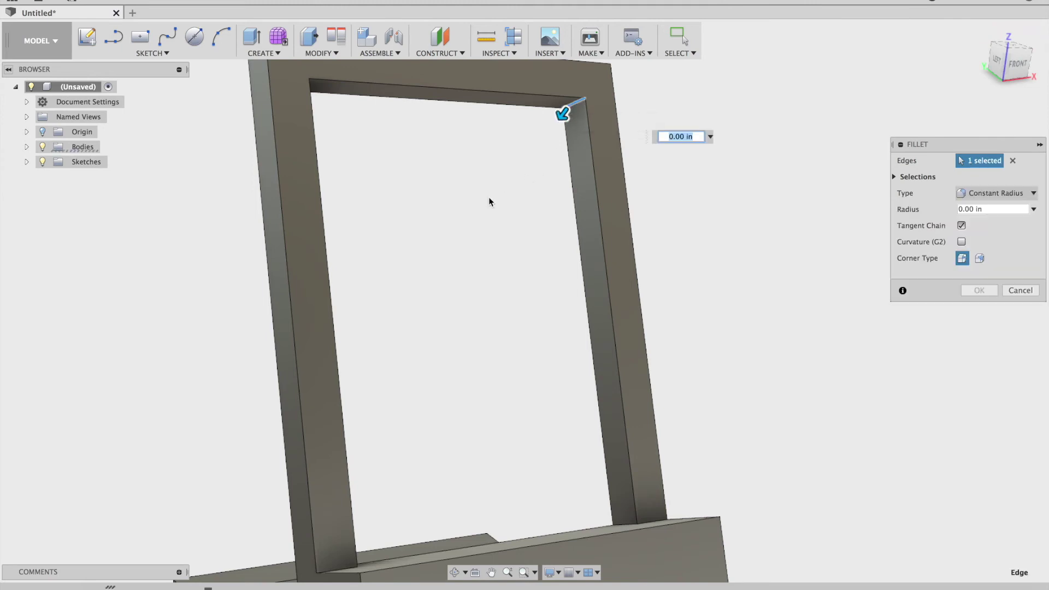
middle_click_drag(489, 197, 359, 168, "shift")
scroll(407, 171, "up", 3)
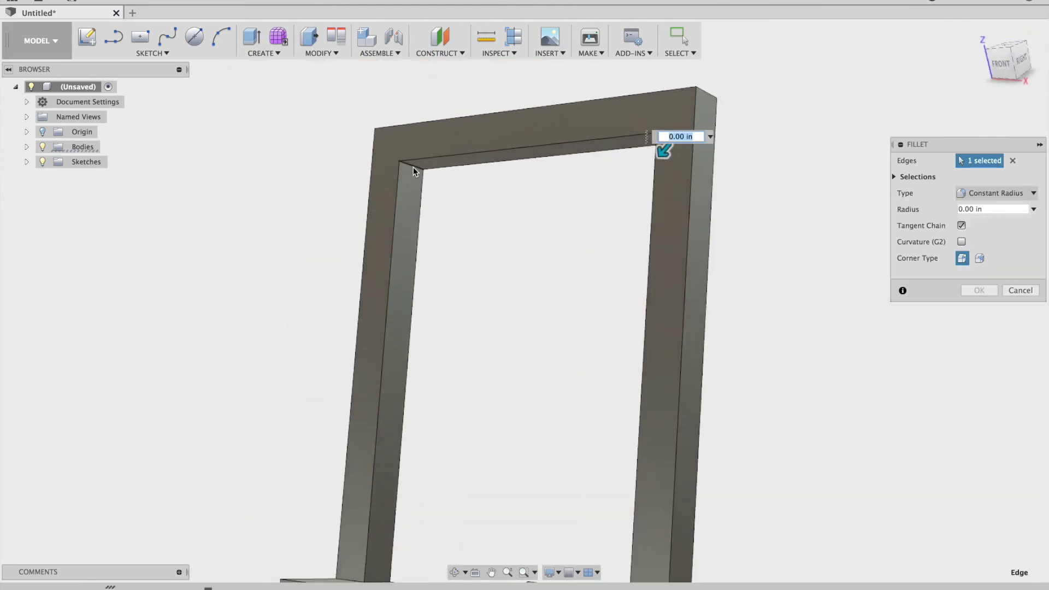
left_click(411, 167)
left_click(705, 98)
scroll(705, 101, "down", 3)
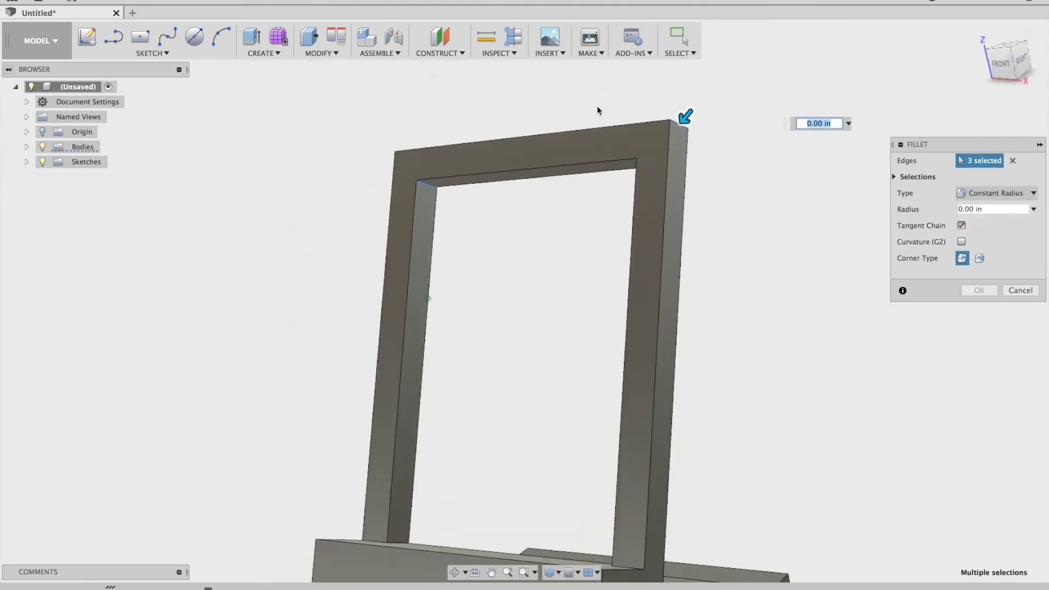
middle_click_drag(705, 104, 418, 182, "shift")
left_click(429, 184)
left_click_drag(423, 180, 429, 185)
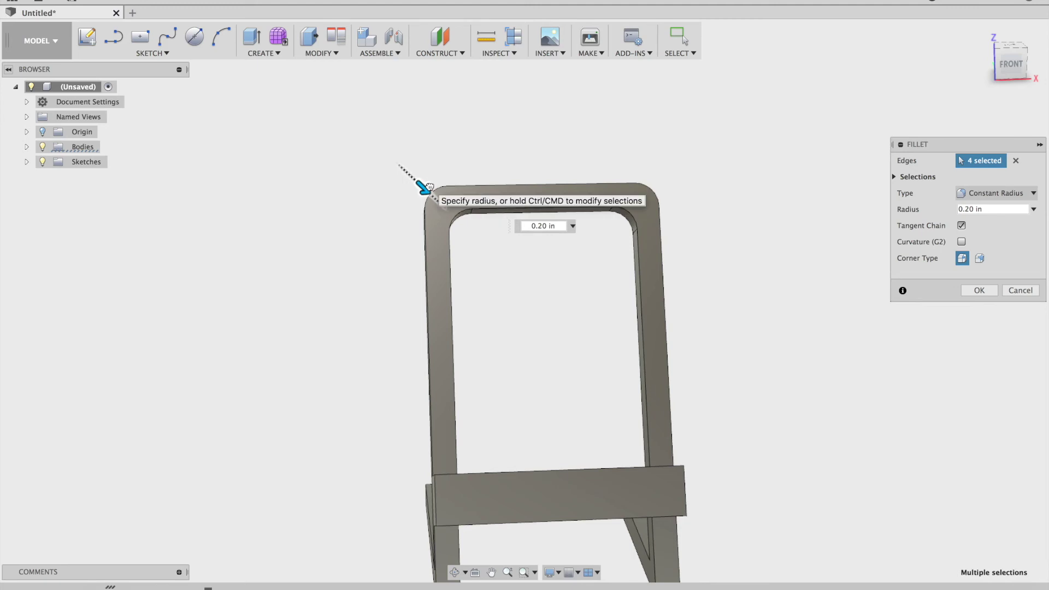
key("Return")
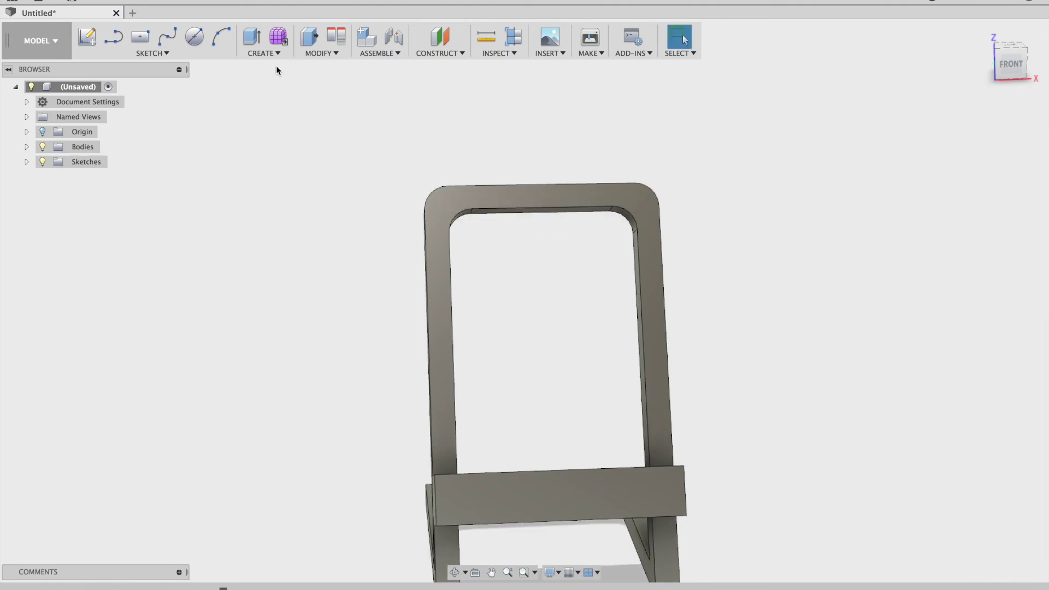
Step: Fillet the front ledge's short front edges, long lower front edge and both lower side edges with one constant radius
left_click(312, 40)
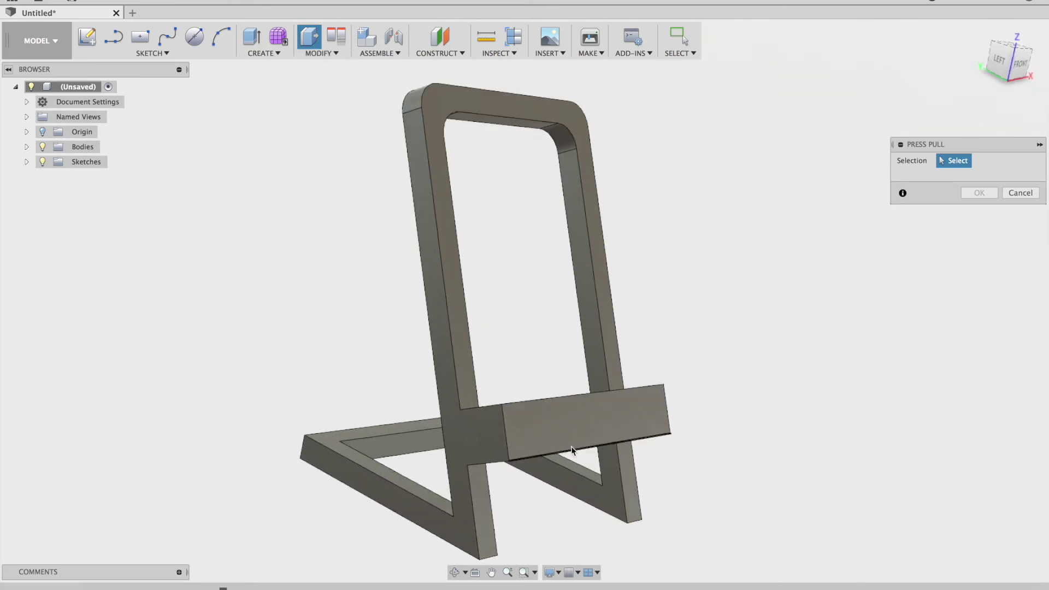
left_click(505, 424)
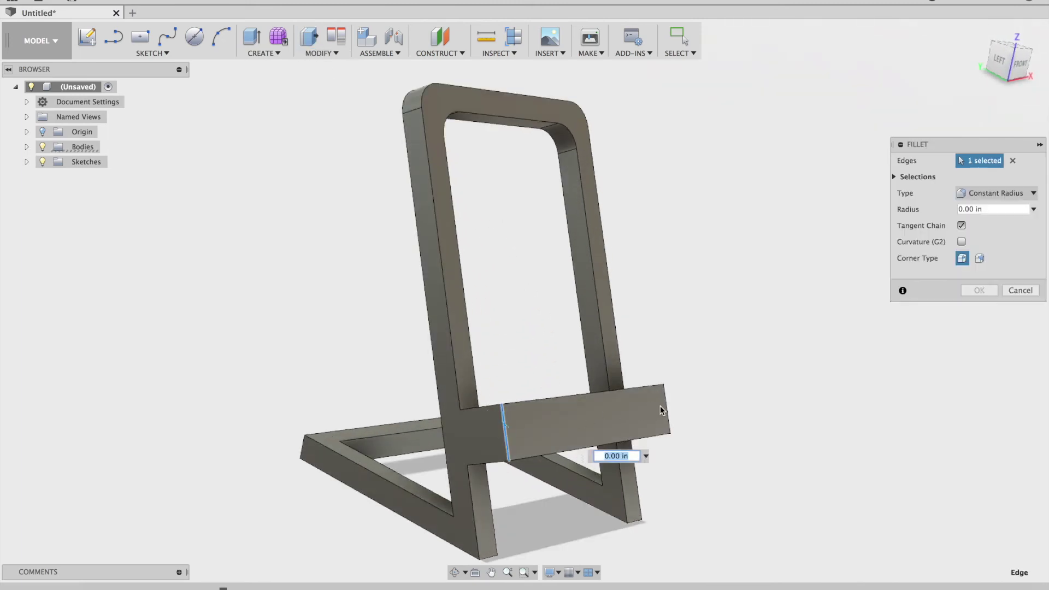
left_click(490, 464)
middle_click_drag(491, 464, 539, 431, "shift")
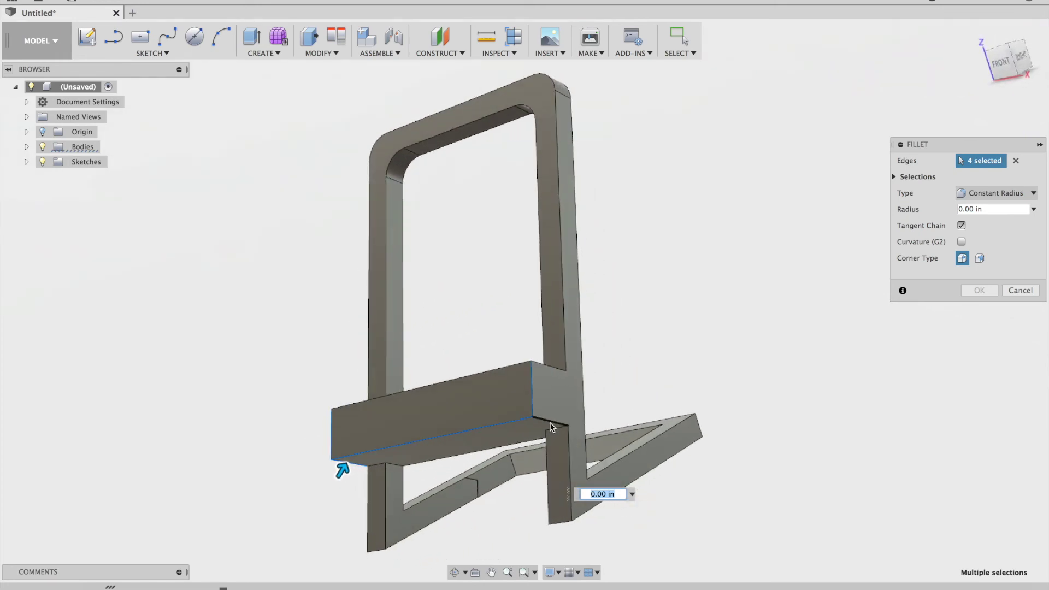
left_click(550, 423)
left_click_drag(558, 427, 608, 441)
key("Return")
Step: Fillet the front and rear outer edge chains of the slanted back frame with a small constant radius
left_click(310, 41)
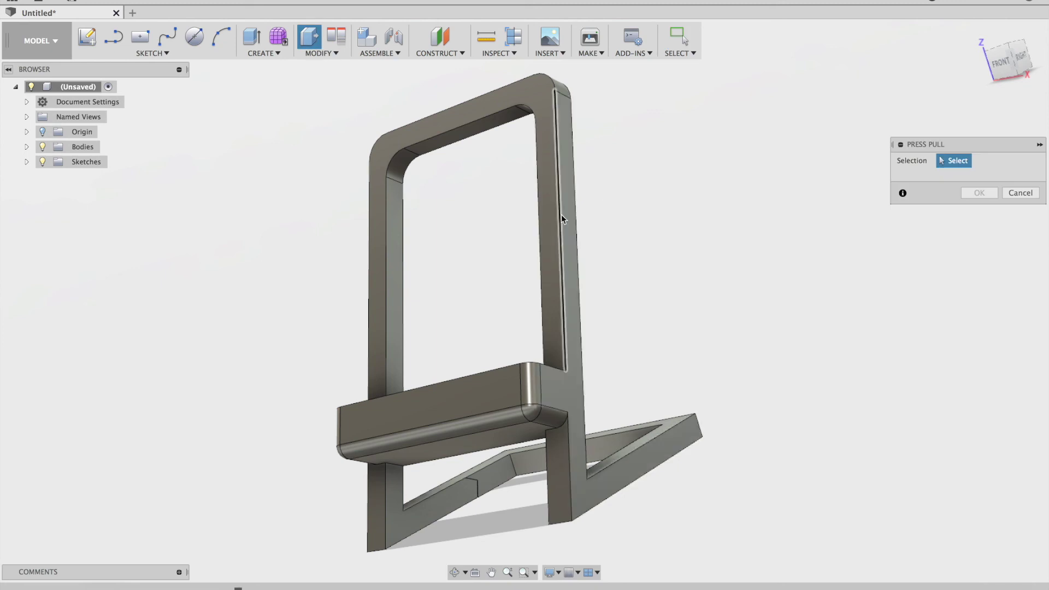
left_click(562, 214)
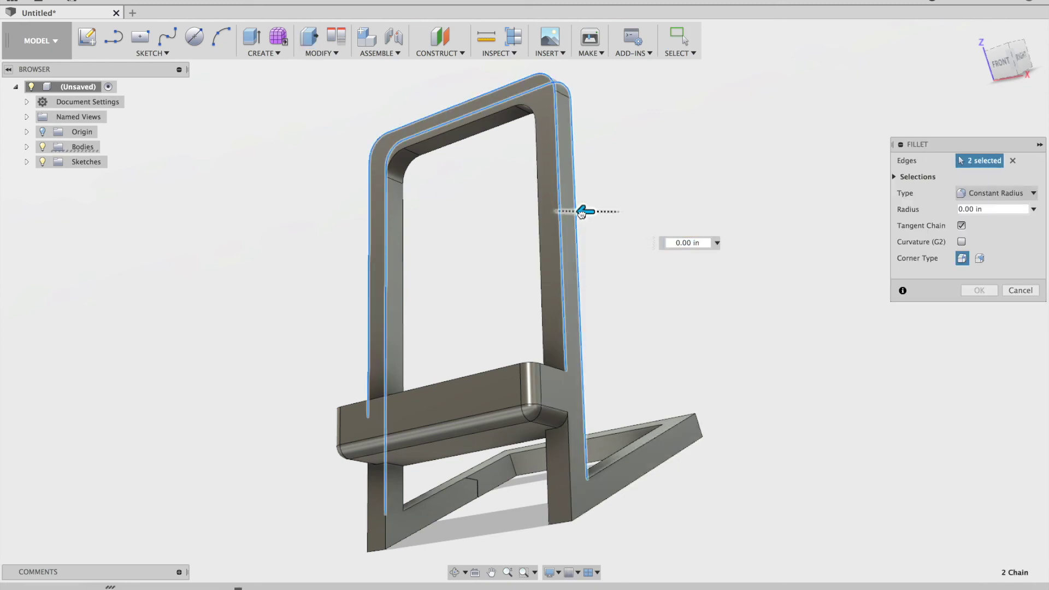
left_click_drag(581, 213, 575, 213)
key("Return")
Step: Fillet the two inner and two outer rear corners of the base frame with one constant radius
middle_click_drag(619, 232, 368, 131, "shift")
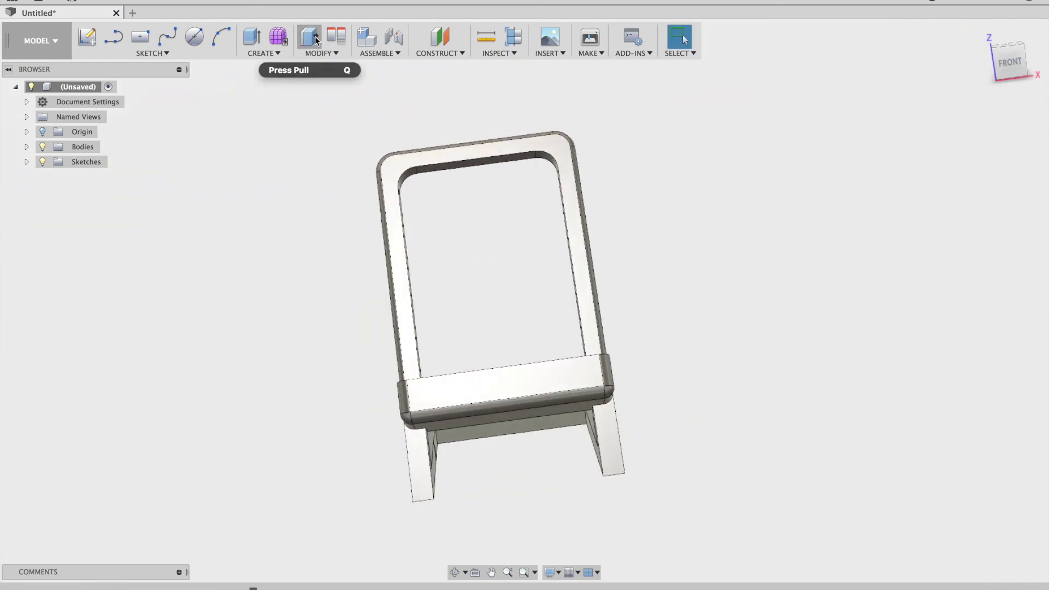
left_click(315, 38)
middle_click_drag(490, 441, 580, 438, "shift")
scroll(480, 453, "up", 5)
left_click(422, 450)
scroll(465, 452, "down", 2)
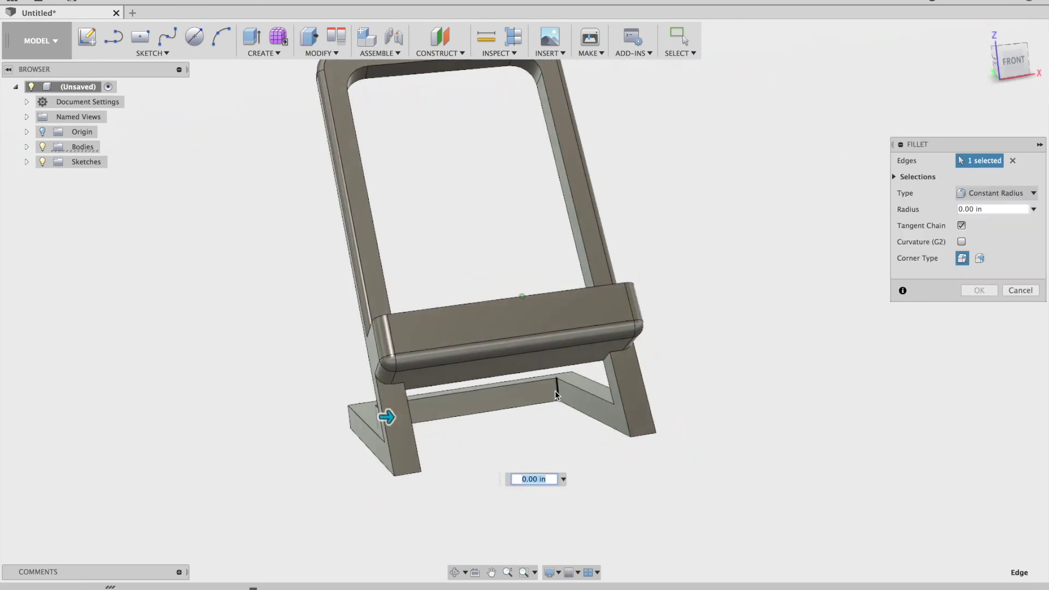
left_click(557, 394)
middle_click_drag(765, 395, 478, 459, "shift")
left_click(401, 426)
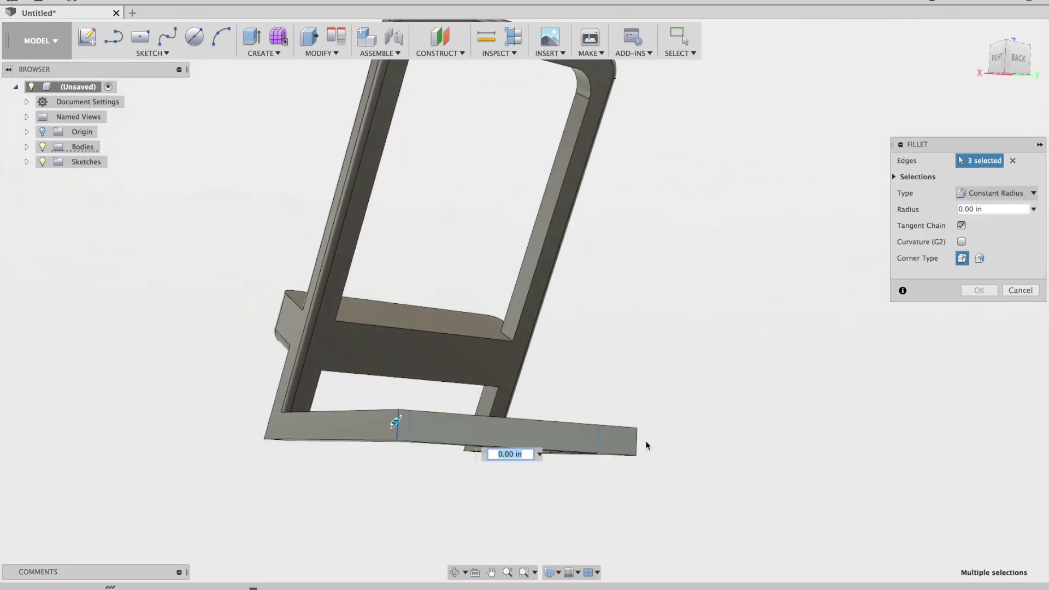
left_click(647, 445)
middle_click_drag(647, 445, 620, 417, "shift")
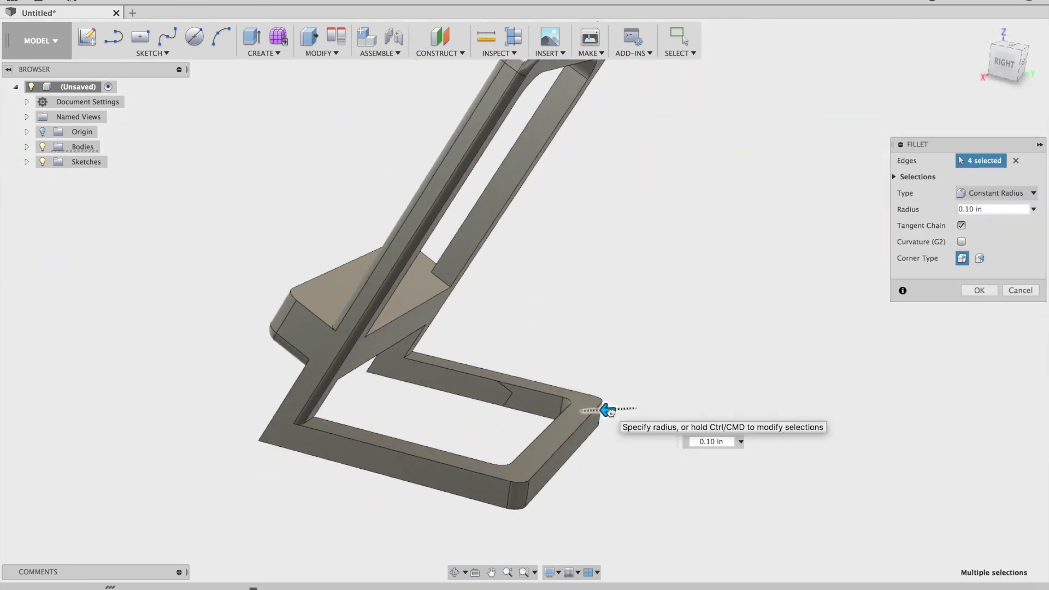
left_click_drag(611, 412, 605, 411)
key("Return")
Step: Fillet the upper outer edge chain around the base frame with a small constant radius
left_click(310, 37)
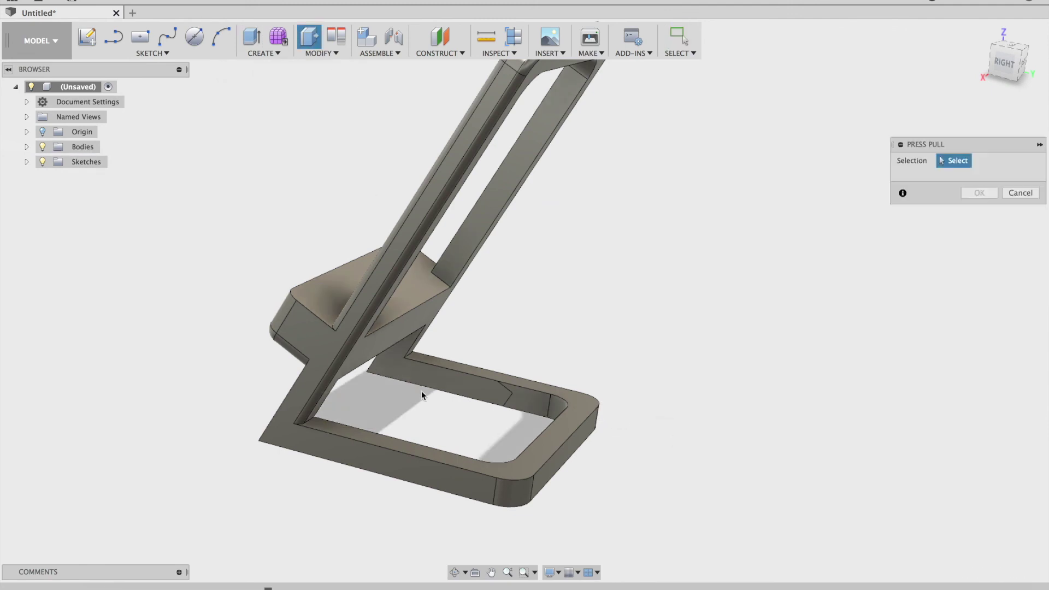
left_click(421, 460)
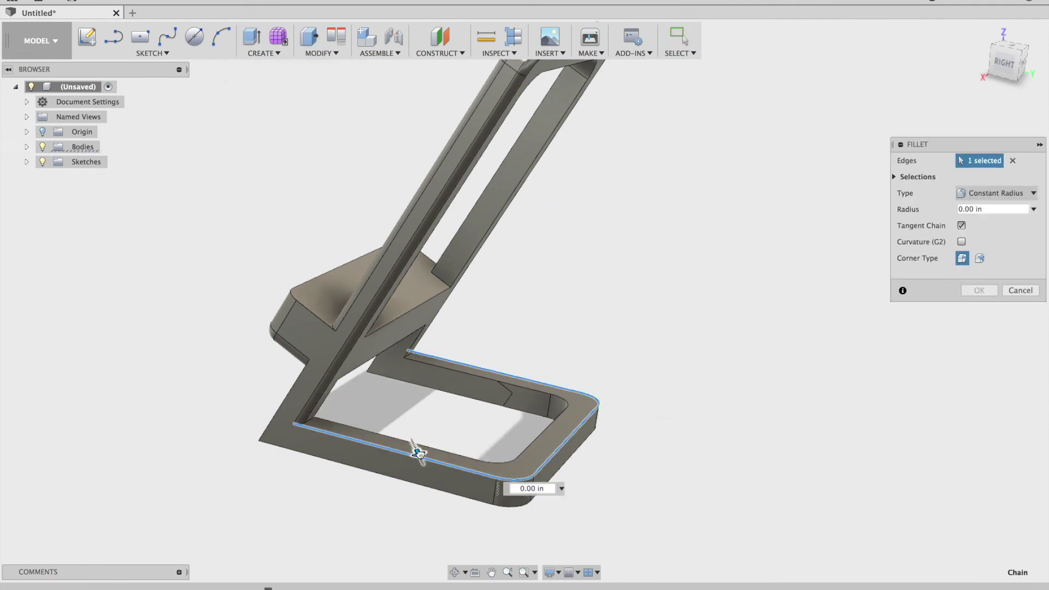
left_click_drag(419, 453, 420, 458)
key("Return")
Step: Start another Press Pull operation on the stand
left_click(310, 38)
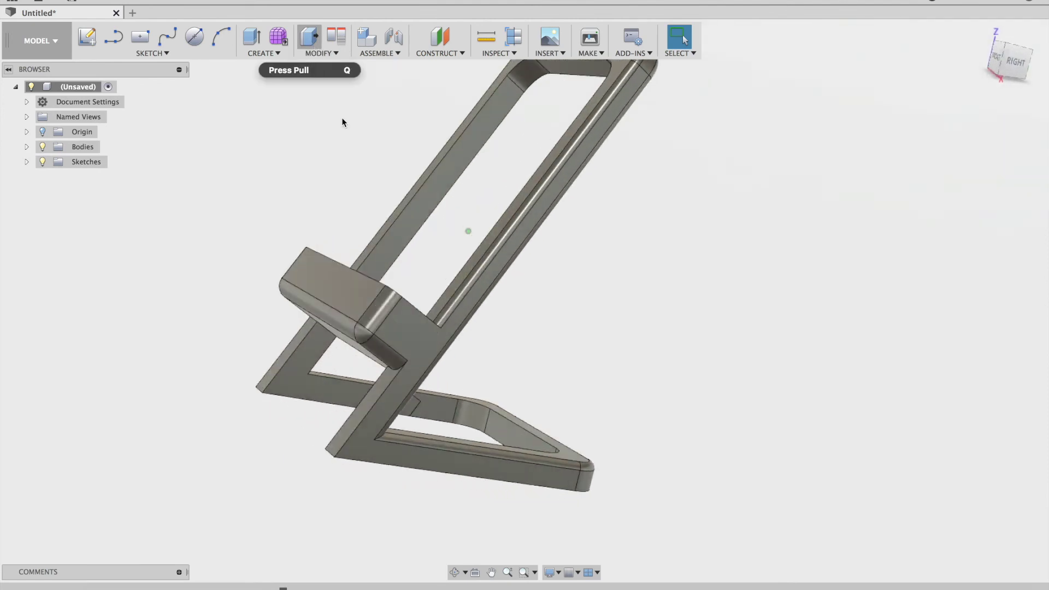